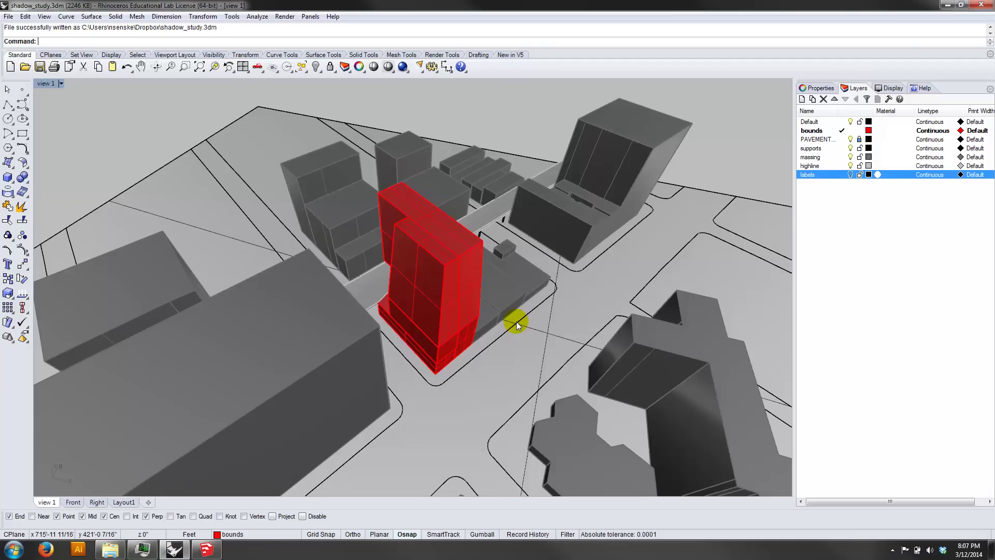
Orbit the Perspective view around the red building toward the elevated walkway.
right_drag(516, 325, 402, 308)
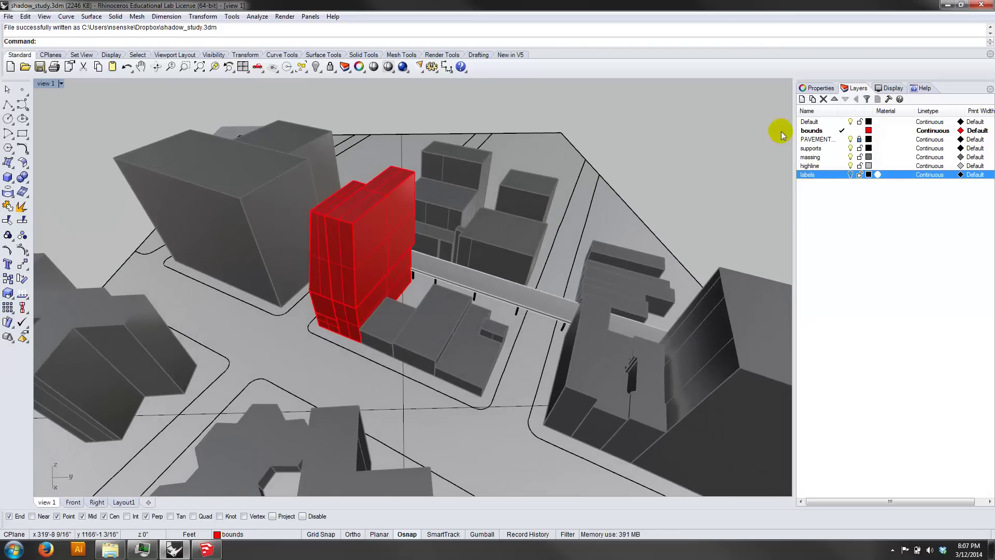
right_drag(438, 278, 407, 266)
right_drag(423, 229, 595, 204)
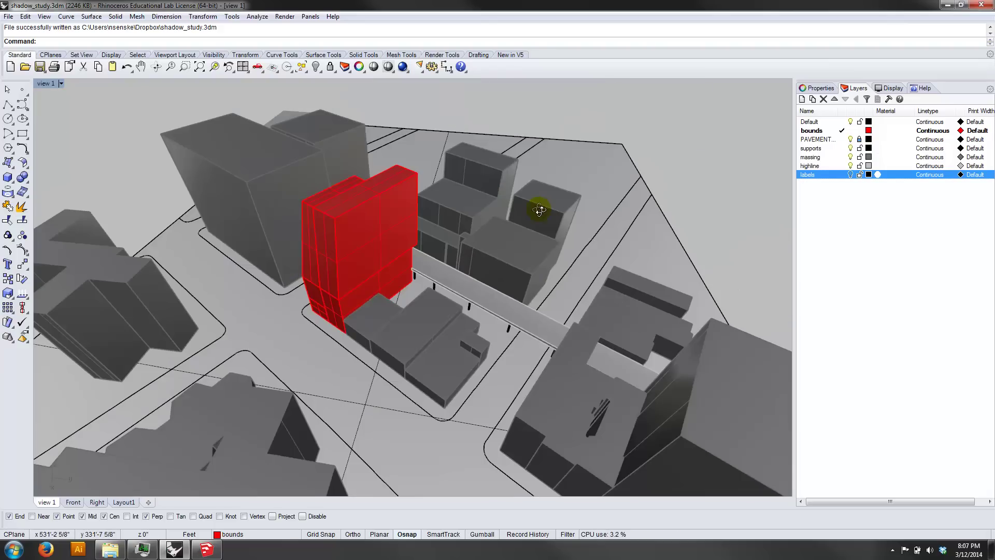
right_drag(332, 293, 362, 289)
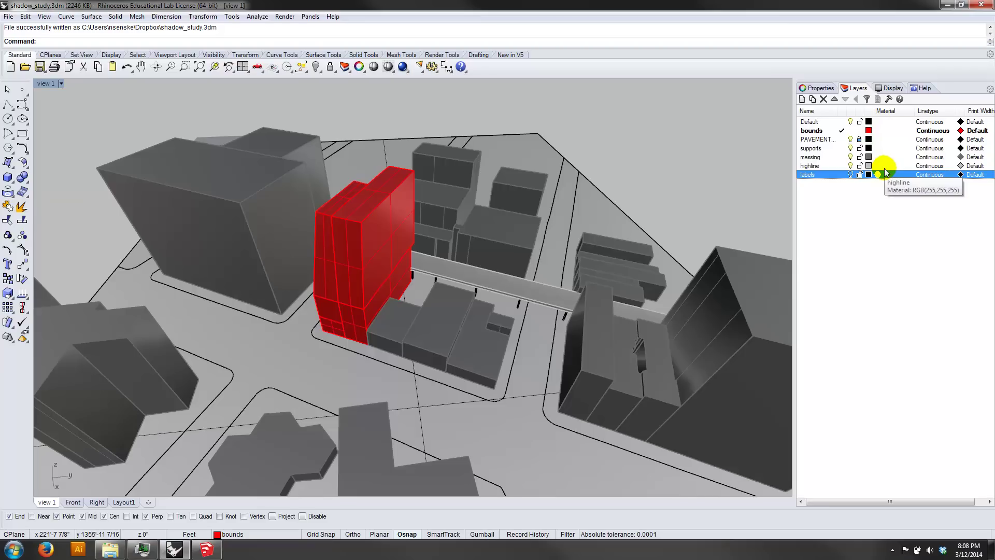
right_click(887, 149)
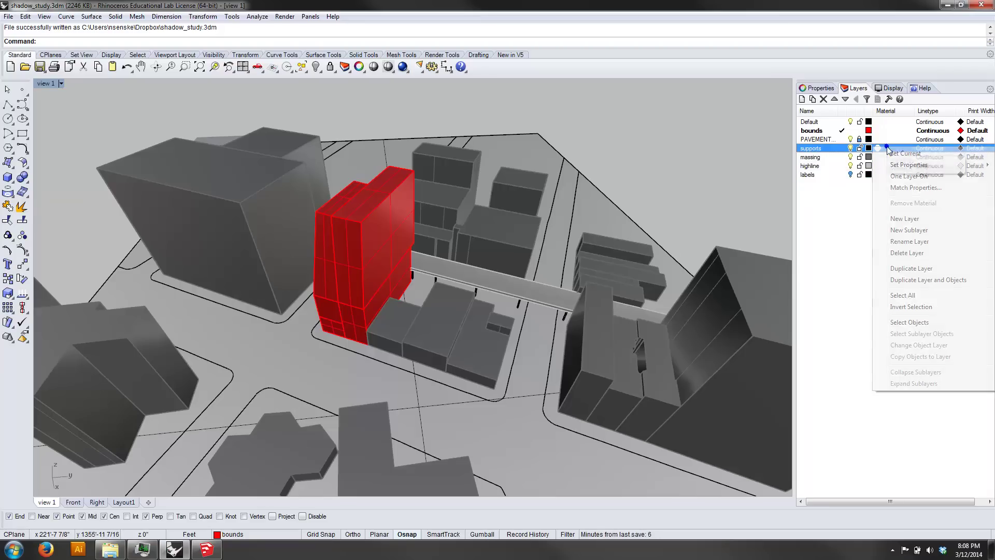
click(710, 176)
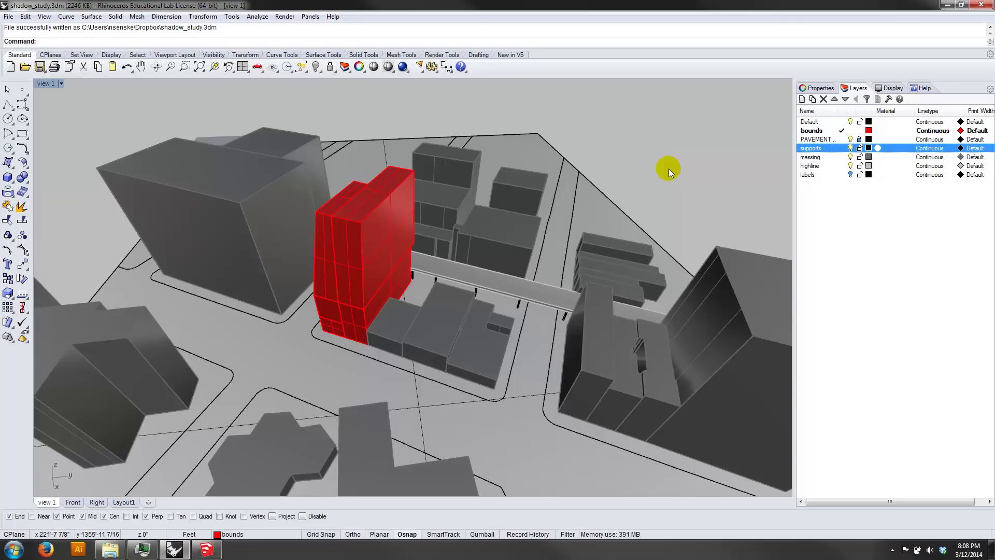
Export the model as SketchUp file shadow_study.skp with planar regions as polygons, replacing the old copy.
click(9, 16)
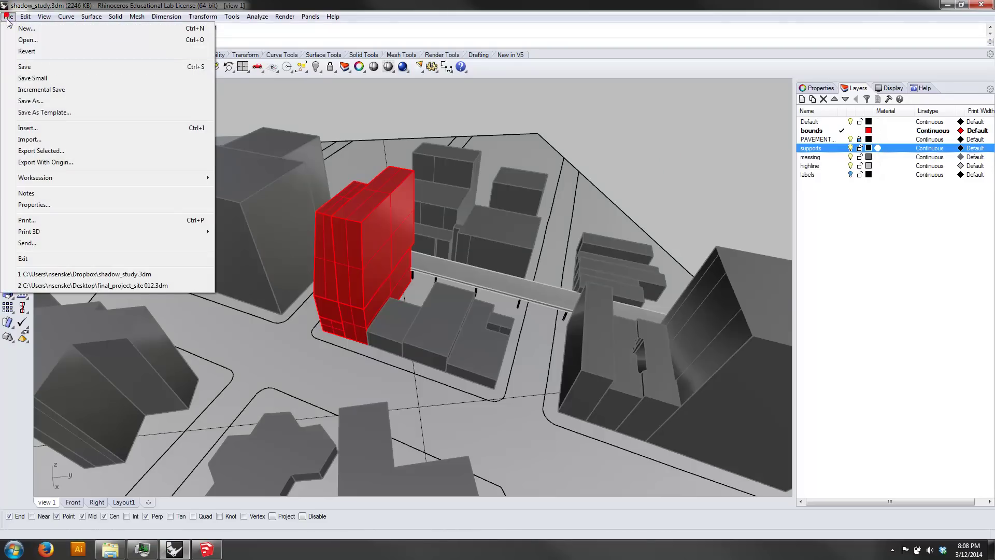
click(25, 102)
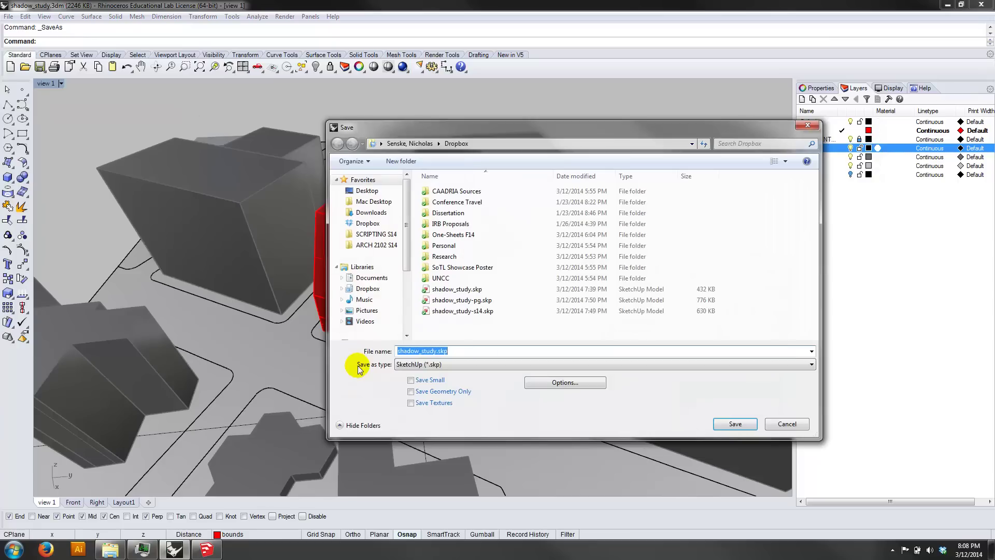
click(417, 364)
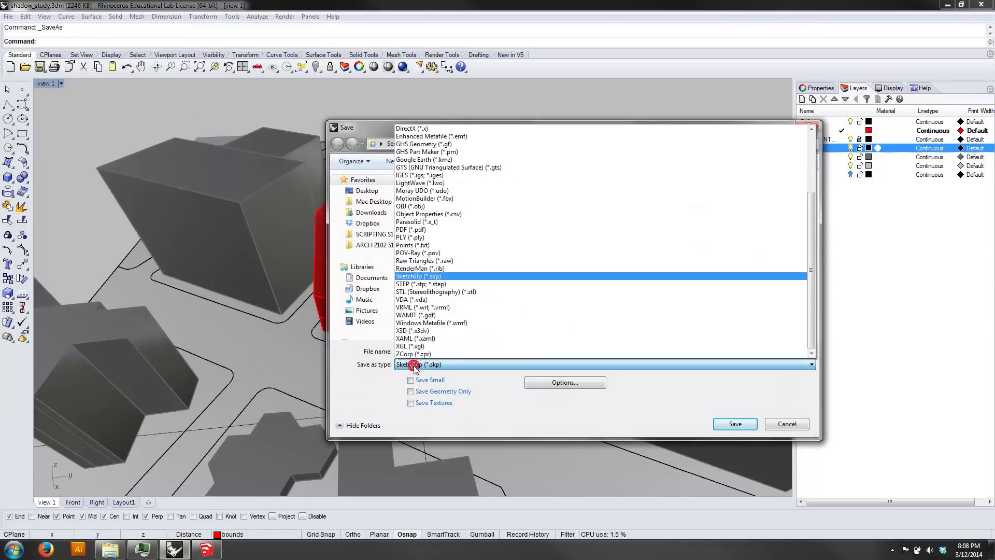
click(415, 276)
click(559, 382)
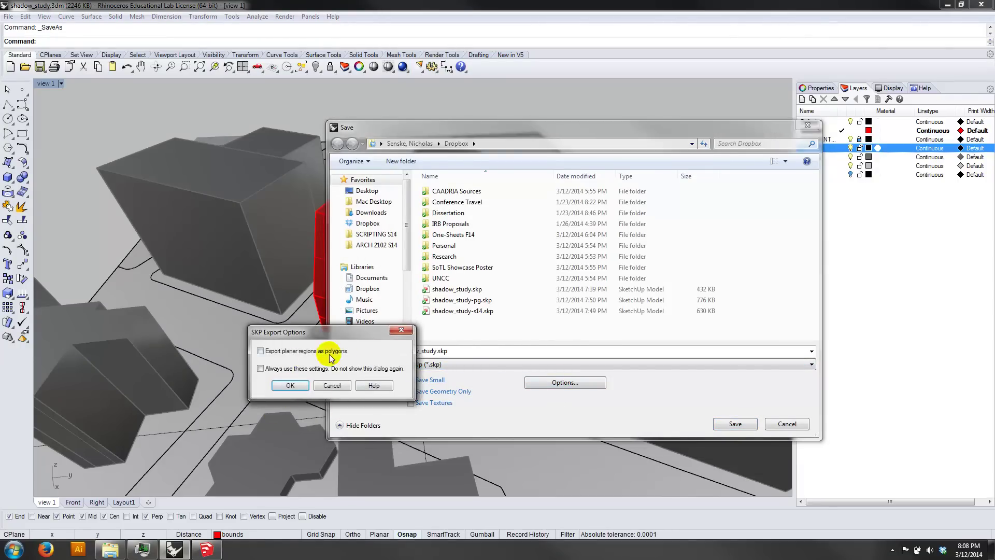
click(279, 351)
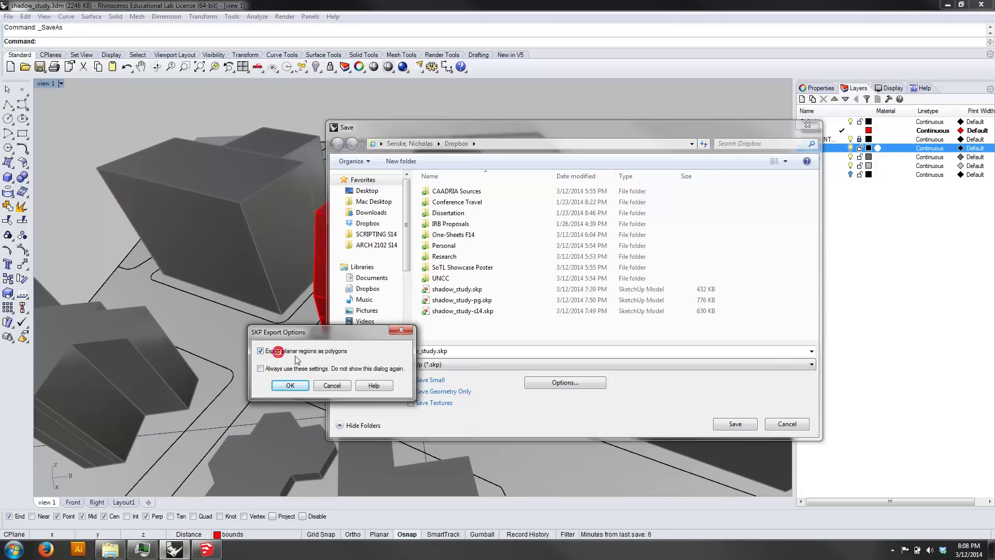
click(284, 386)
click(470, 292)
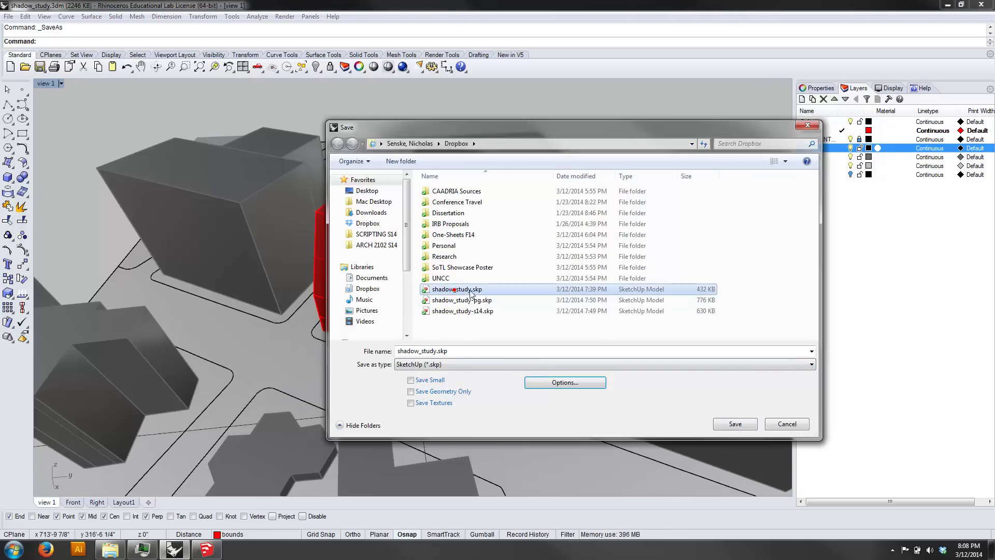
click(734, 423)
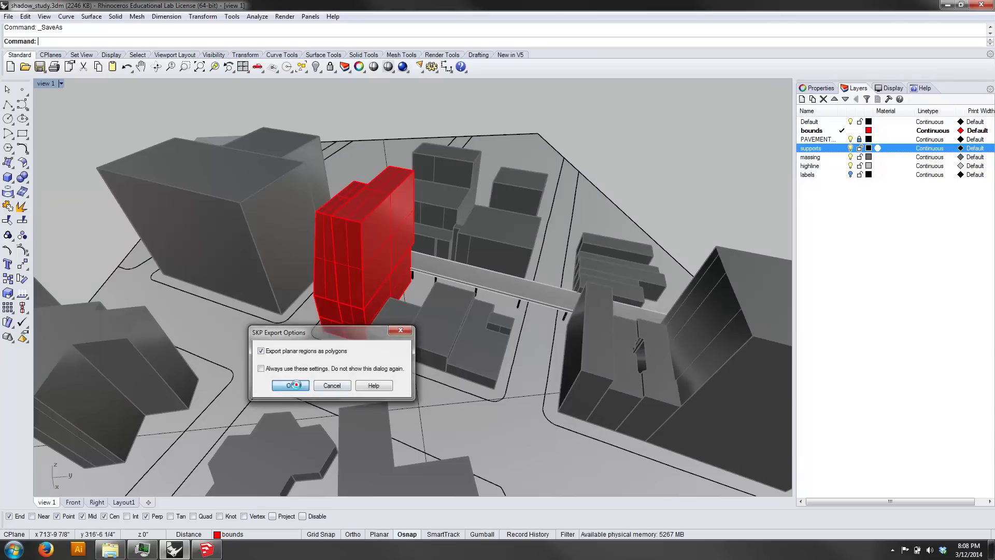
click(293, 383)
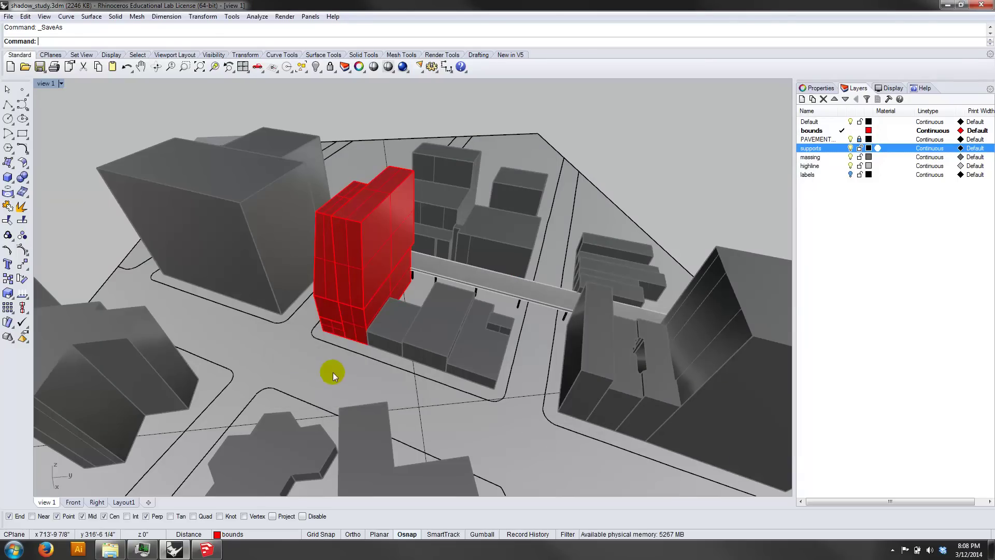
In SketchUp Preferences, keep Architectural Design – Feet and Inches as the default template.
click(207, 549)
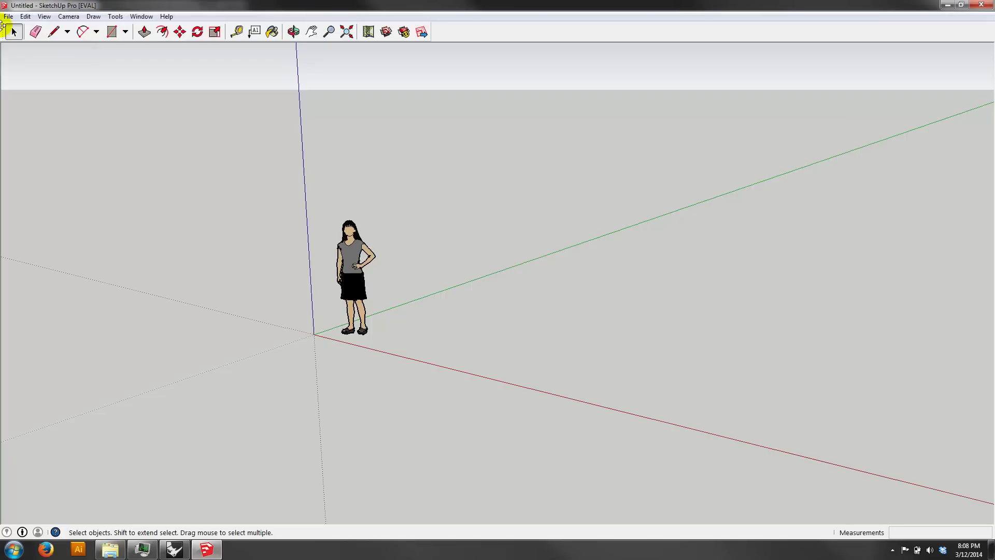
click(5, 17)
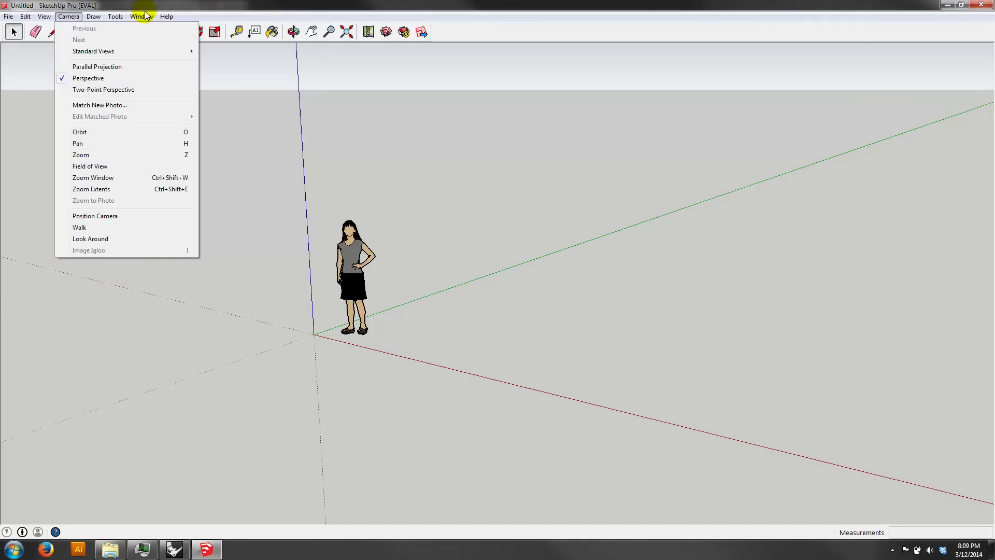
mouse_move(142, 17)
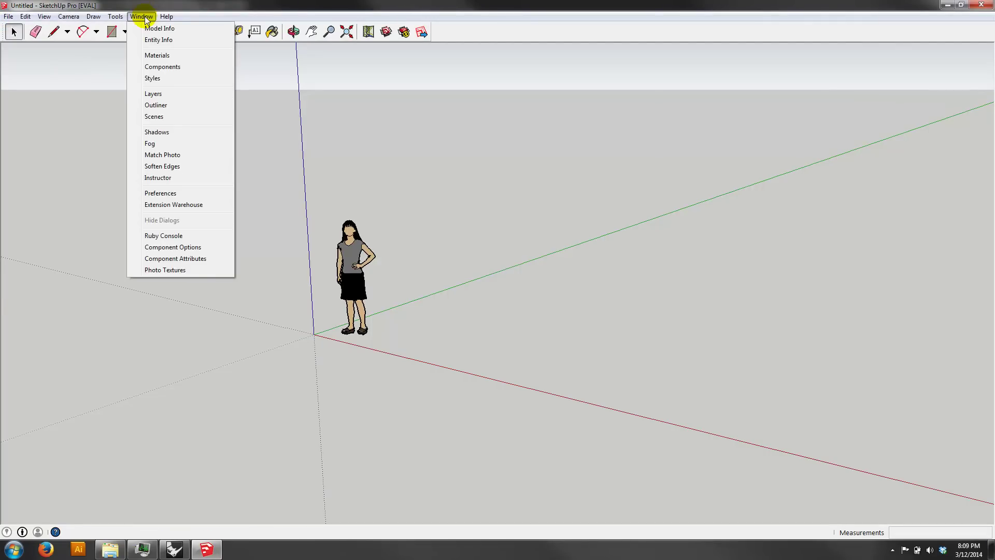
click(172, 193)
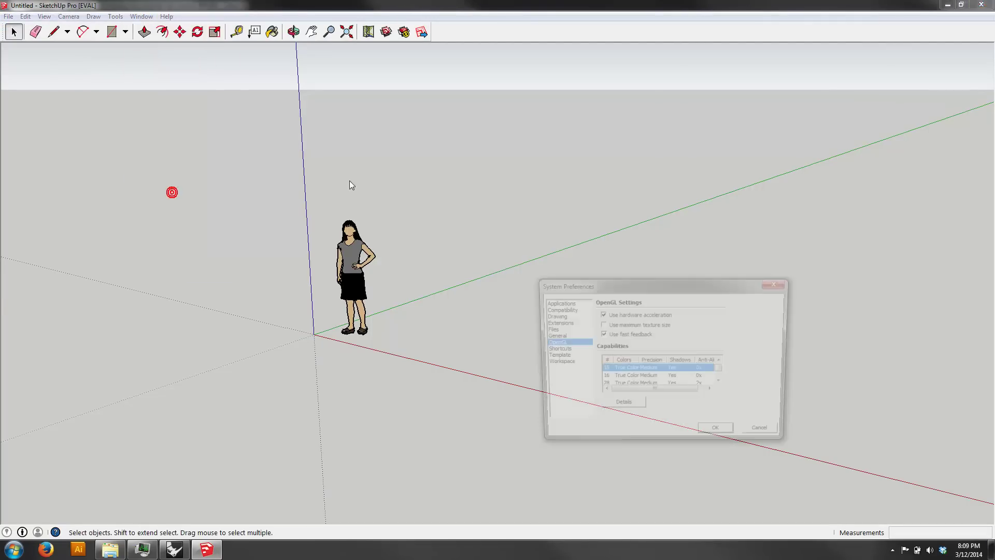
click(557, 355)
drag(603, 280, 388, 222)
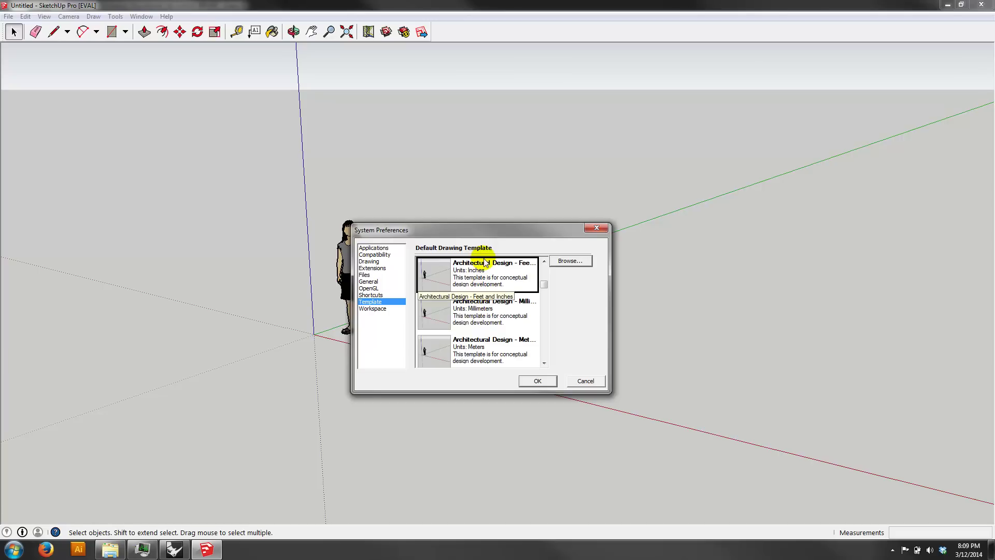
click(546, 383)
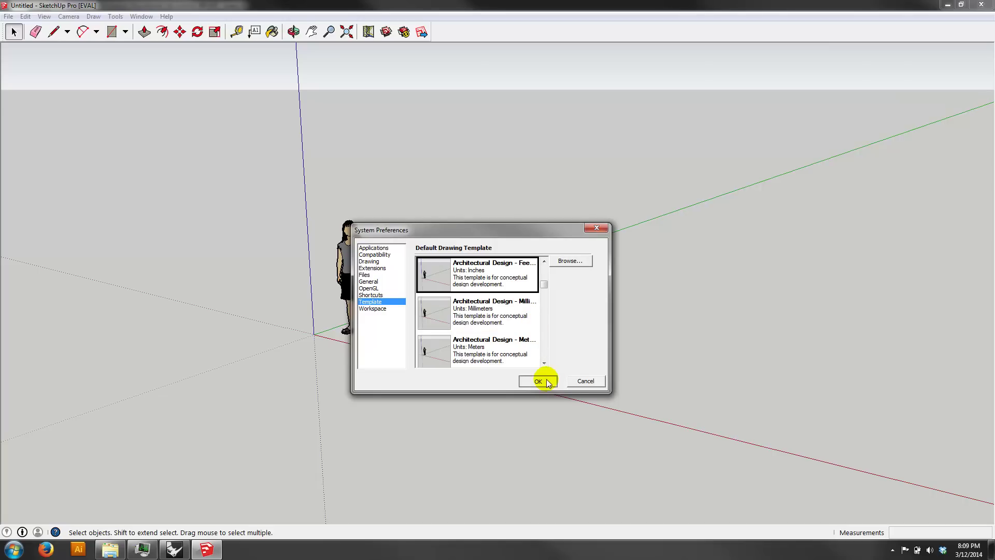
Open shadow_study.skp, let SketchUp fix its minor problems, and zoom to the whole model.
click(8, 16)
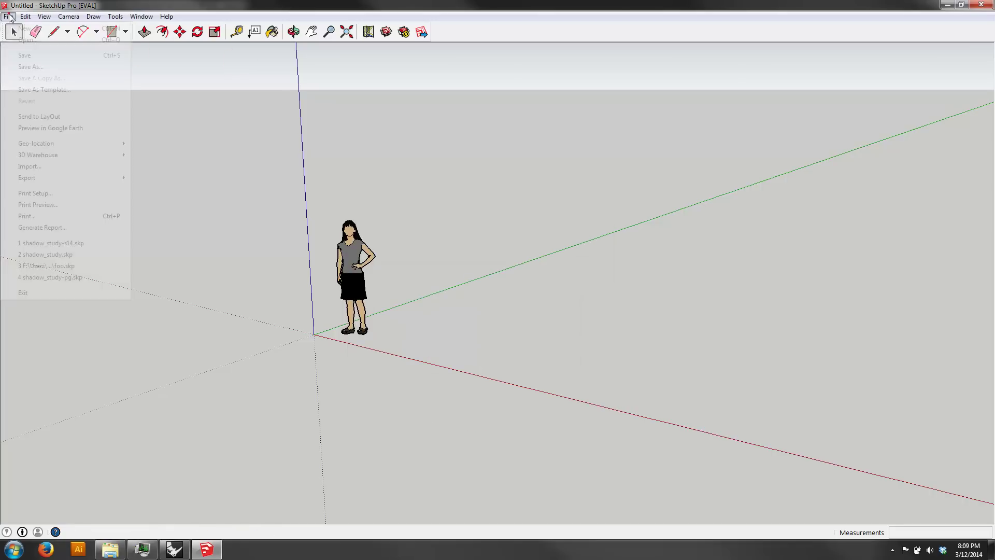
click(26, 40)
click(445, 241)
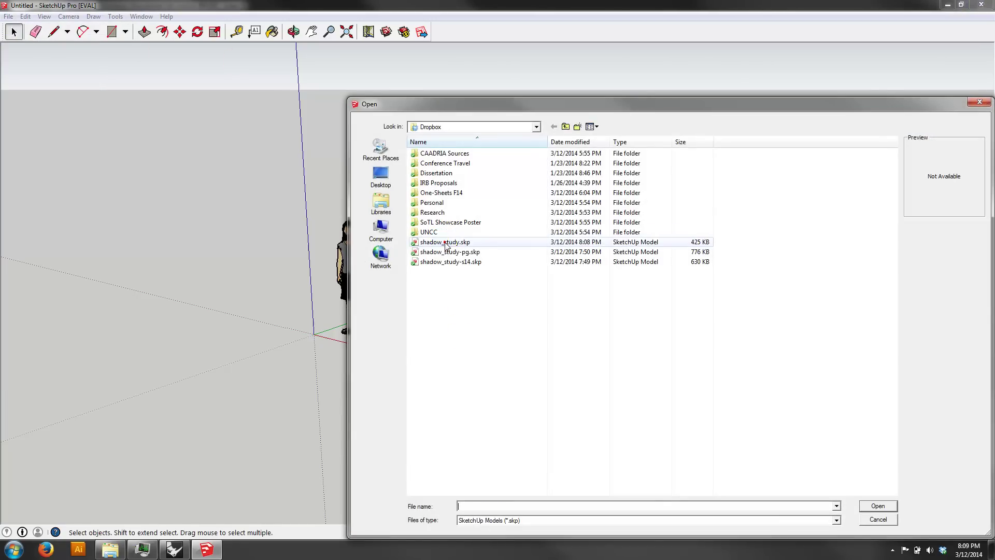
click(876, 505)
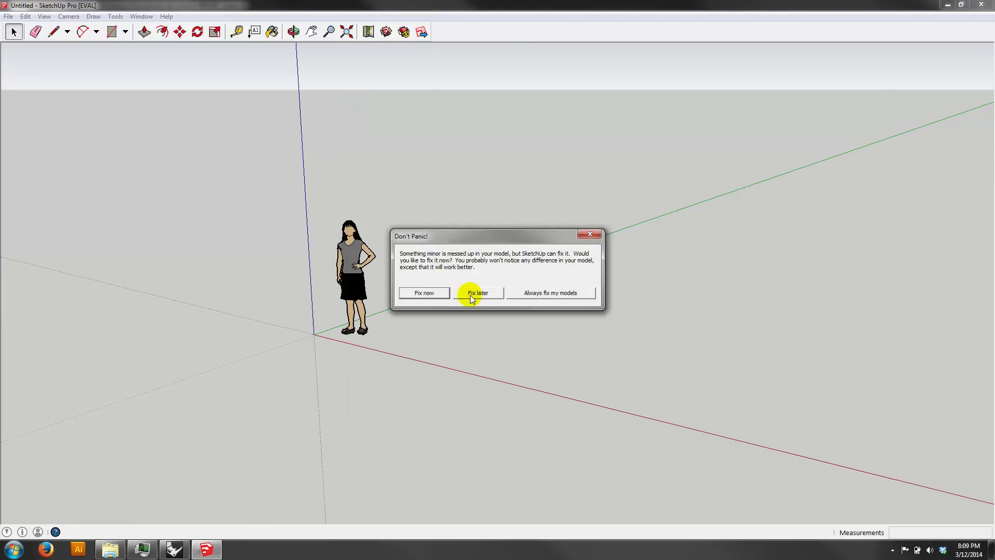
click(437, 300)
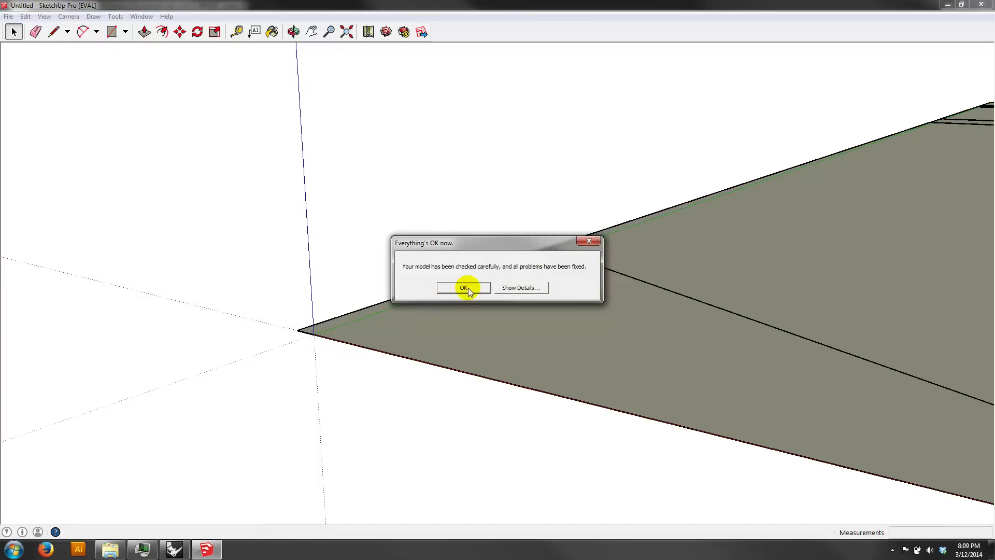
click(512, 288)
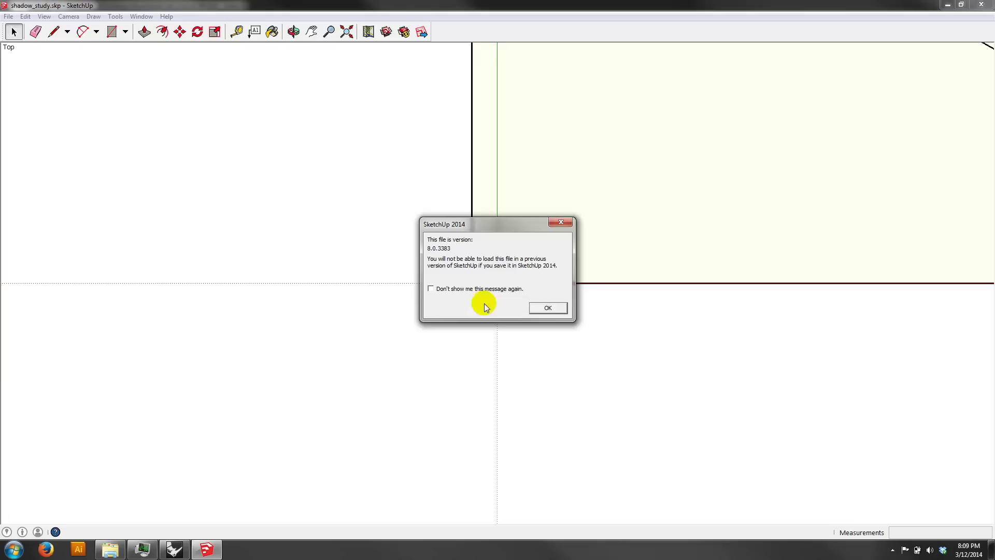
click(548, 307)
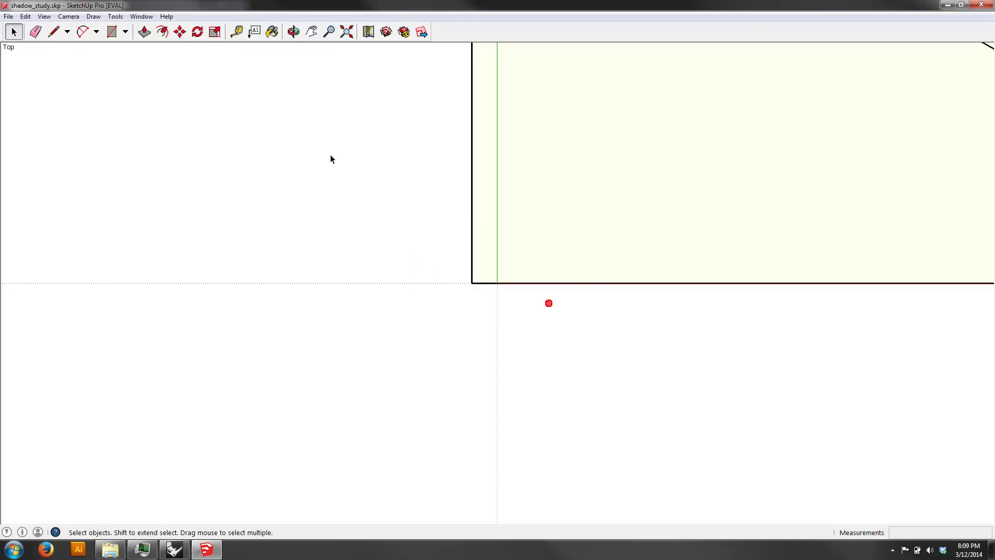
click(346, 33)
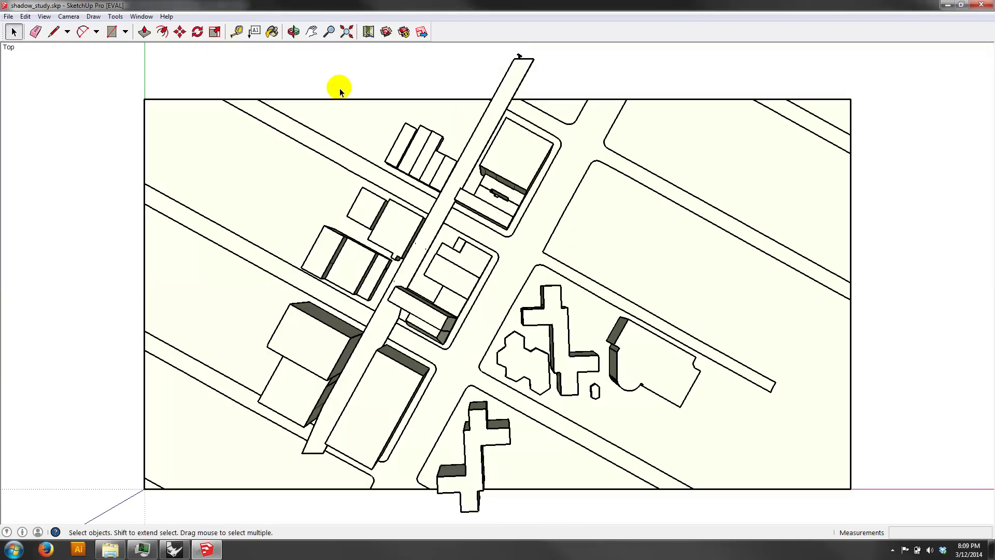
Orbit and zoom from the flat top view to a tilted 3-D overview of the street grid.
click(293, 32)
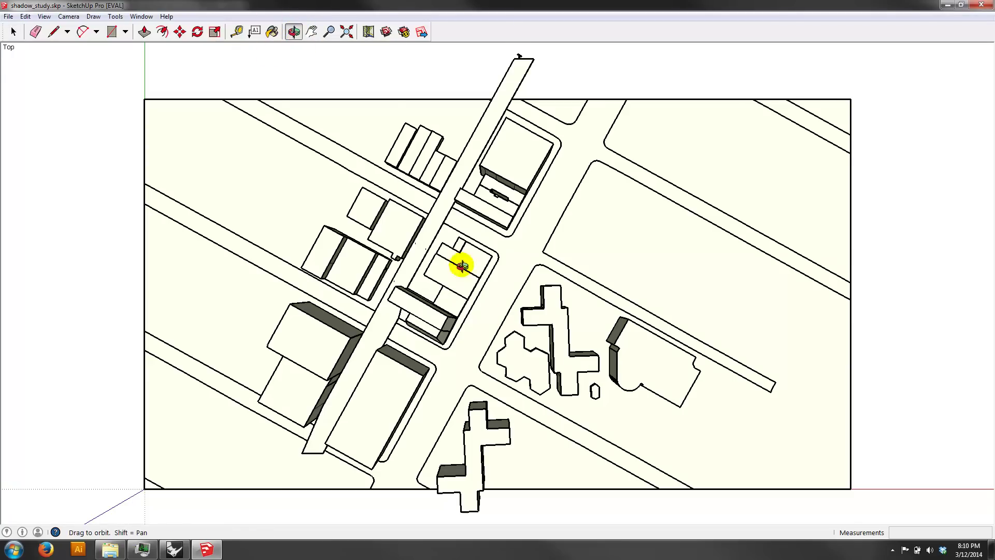
drag(462, 266, 515, 247)
scroll(524, 251, up, 8)
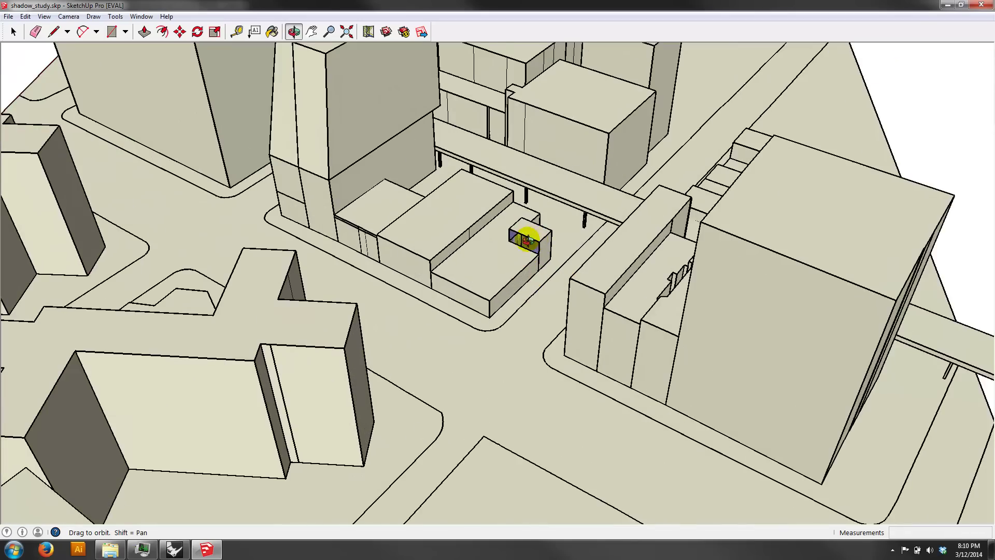
scroll(524, 239, down, 6)
drag(481, 189, 755, 229)
drag(395, 273, 558, 421)
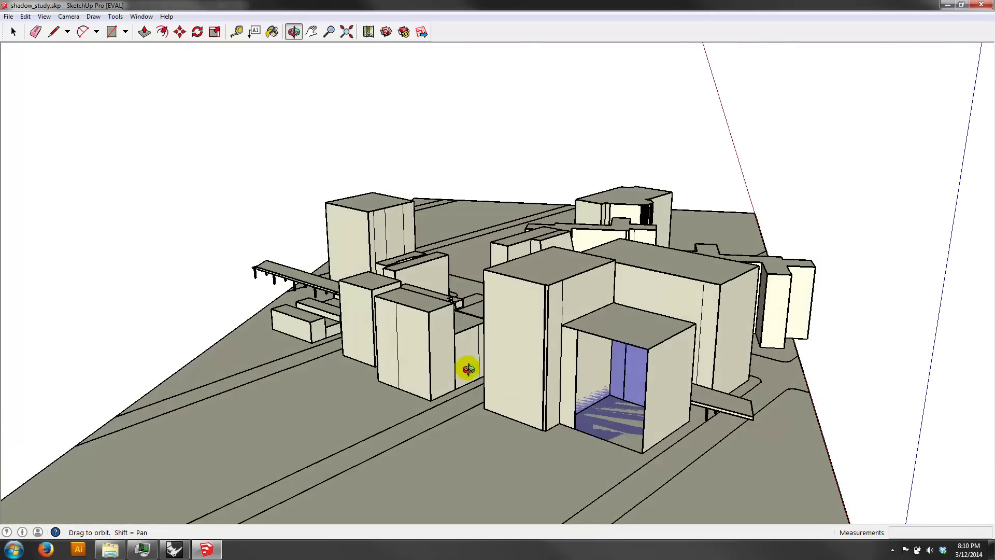
drag(468, 369, 434, 449)
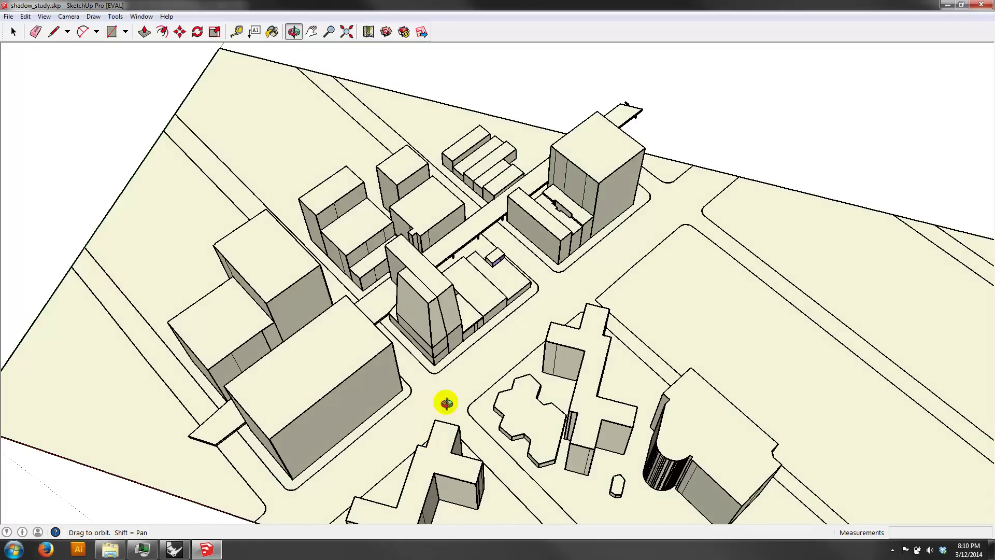
scroll(446, 300, up, 3)
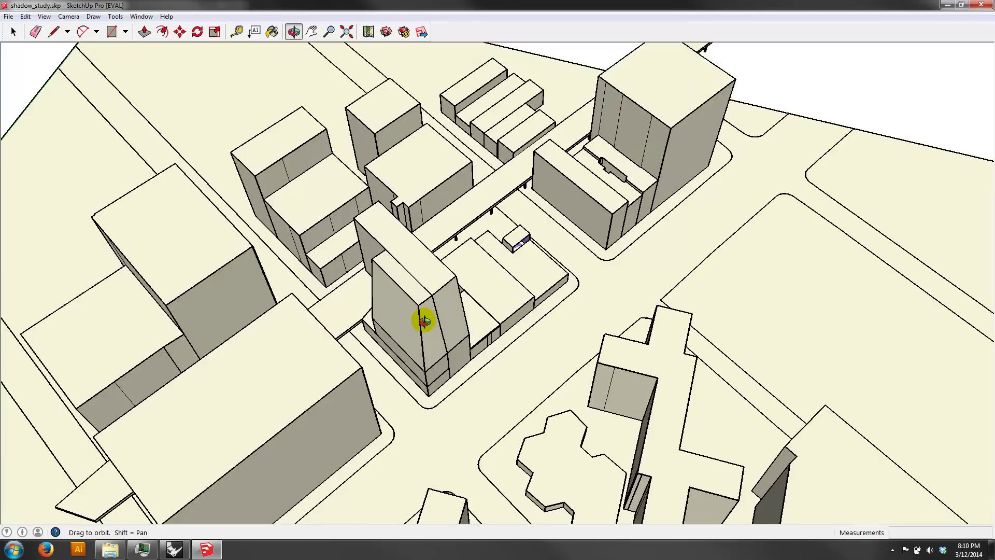
scroll(444, 351, down, 2)
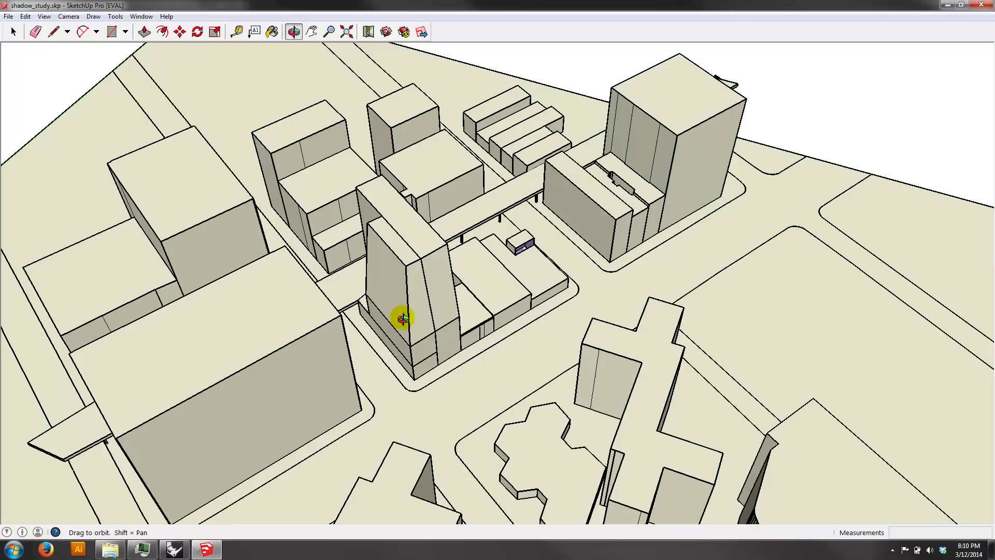
Show the Layers panel, orbit to a lower, closer angle, and select all geometry.
click(148, 16)
click(167, 93)
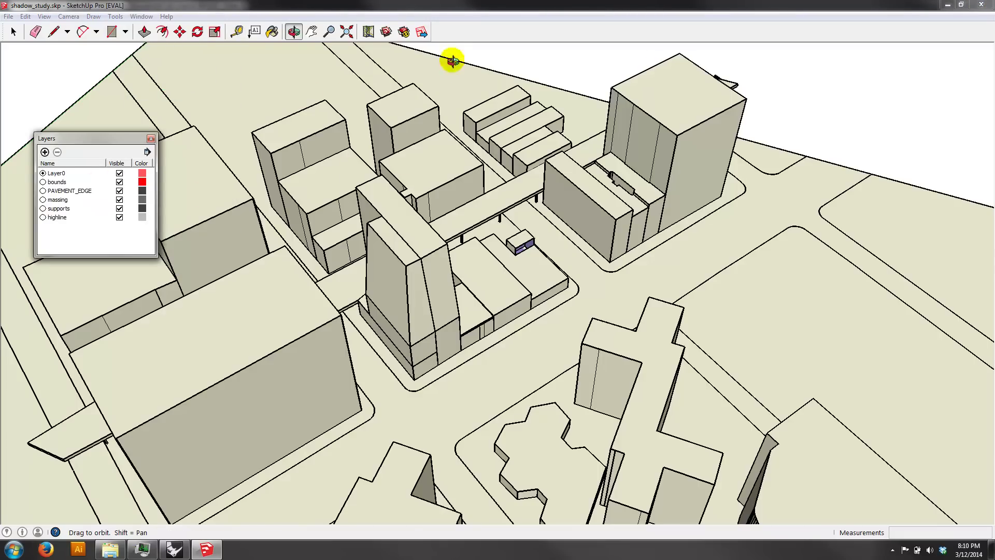
drag(300, 244, 788, 78)
drag(771, 177, 289, 309)
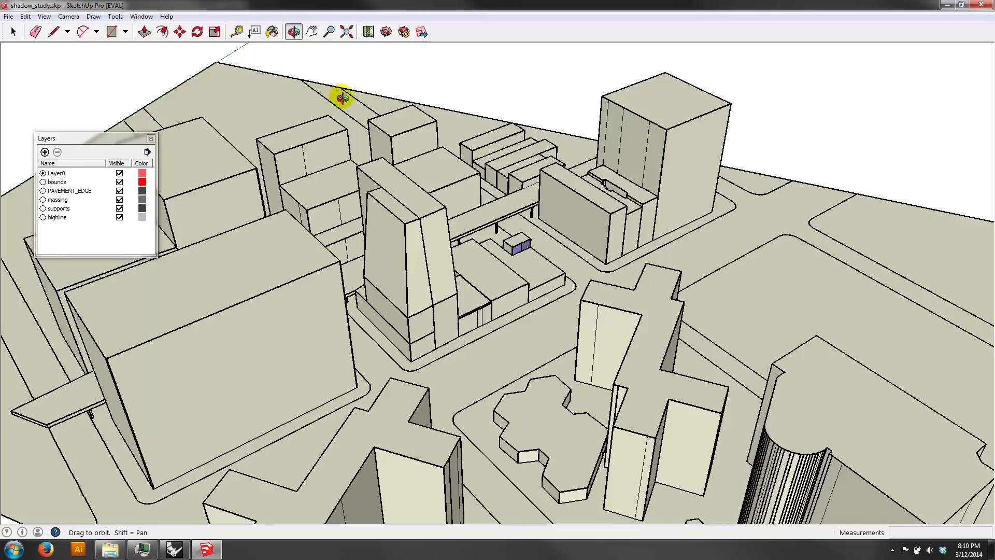
key(ctrl+a)
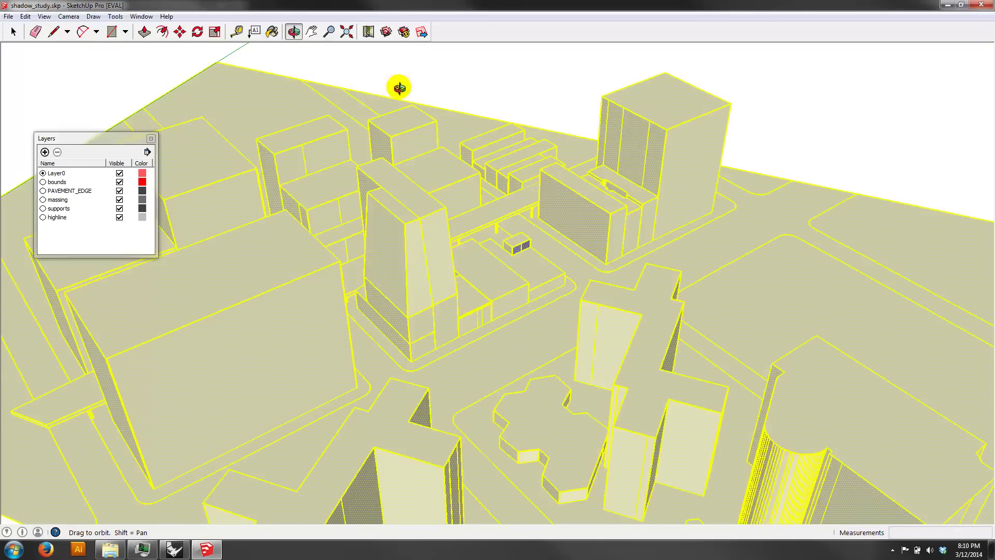
Paint the selected city massing with 0010_Snow from the Colors-Named materials.
click(273, 32)
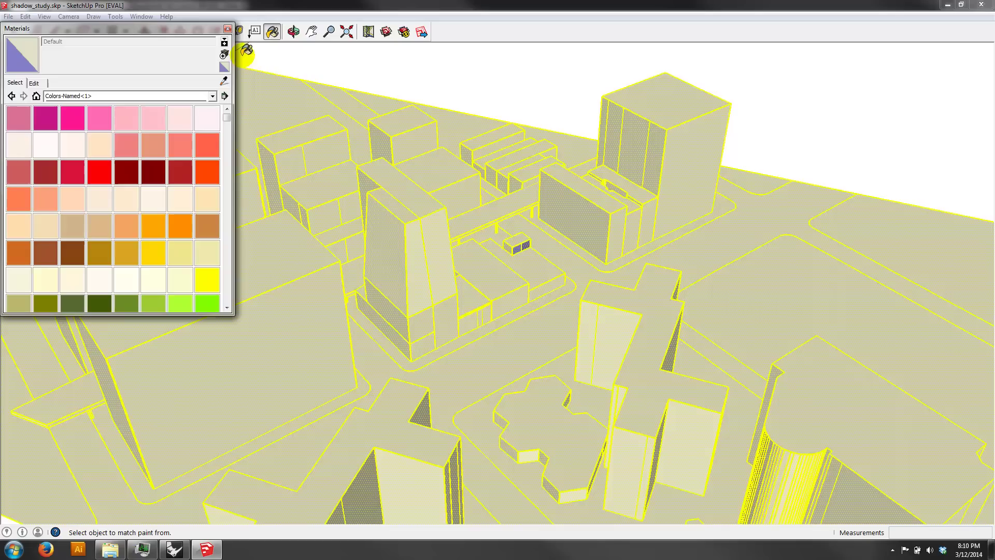
click(224, 81)
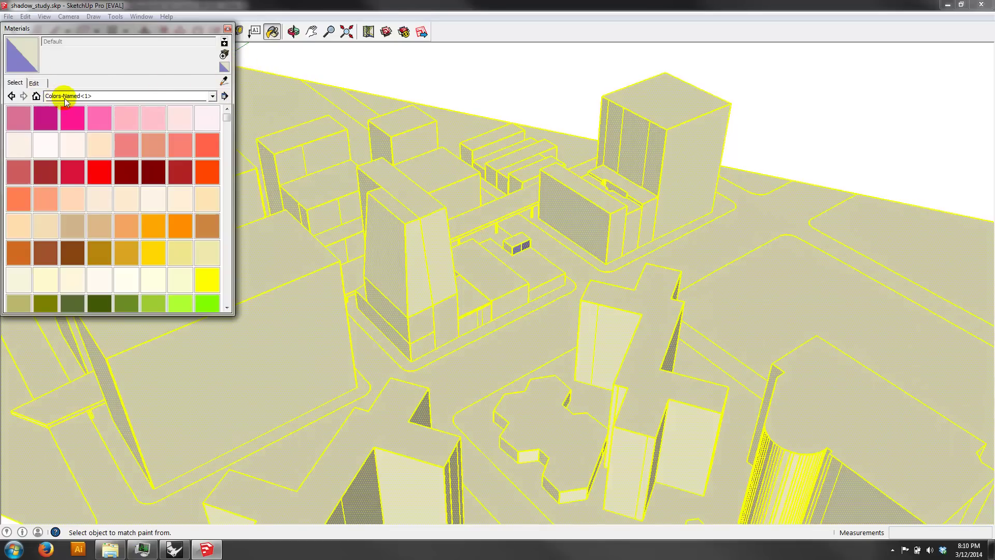
click(36, 96)
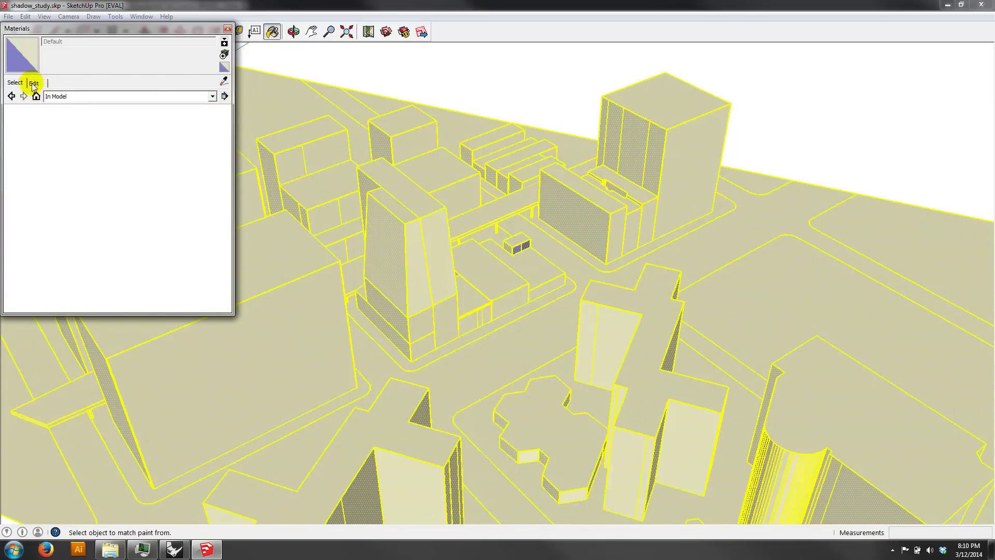
click(34, 83)
click(15, 82)
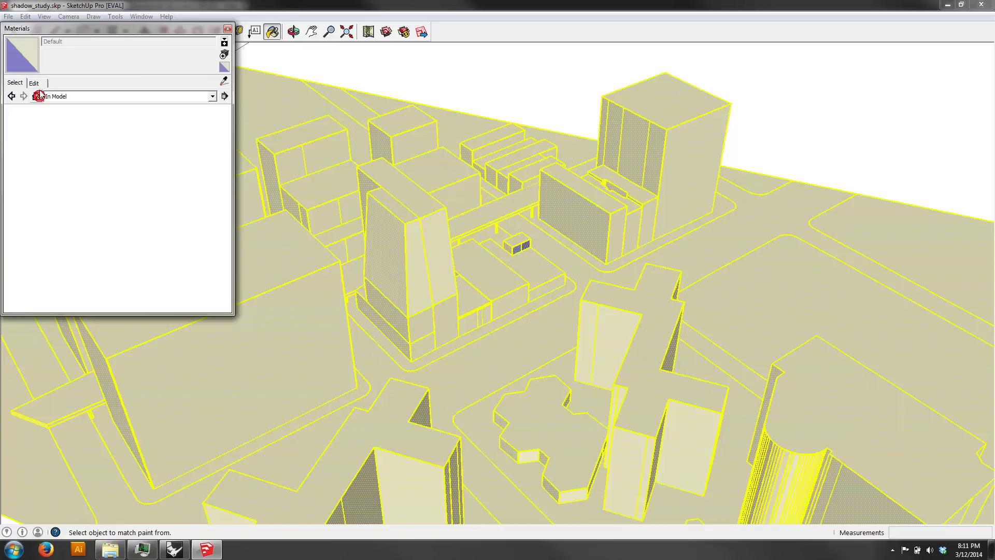
click(213, 96)
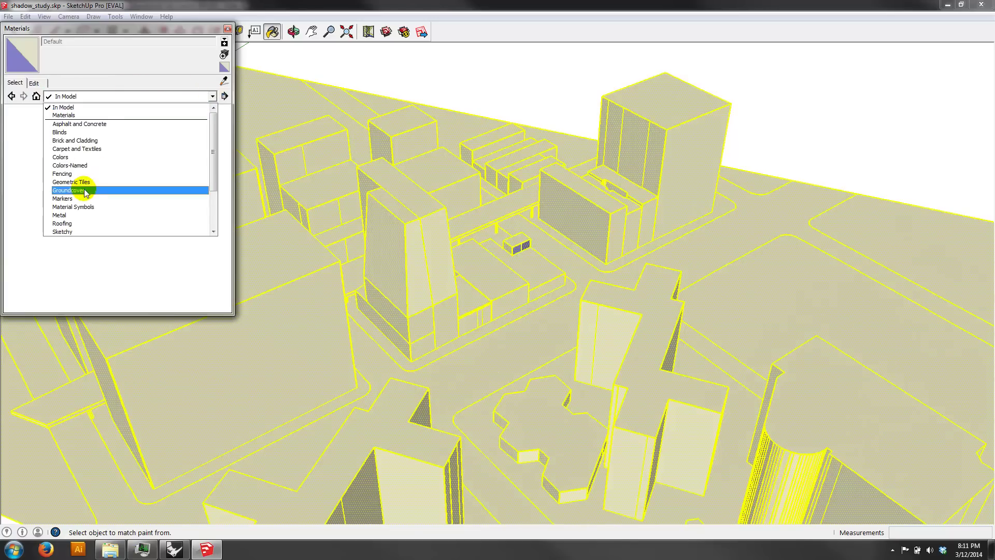
click(75, 165)
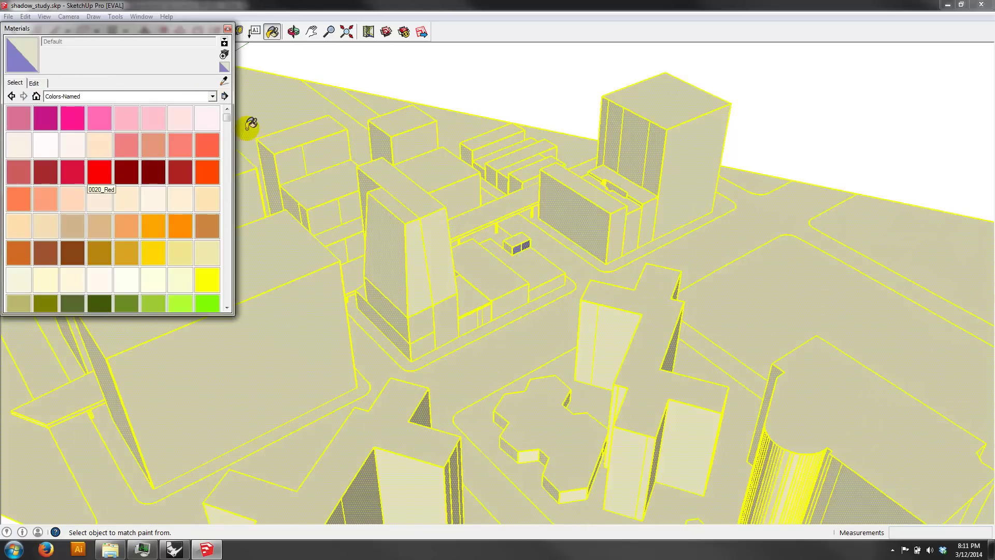
drag(227, 114, 227, 125)
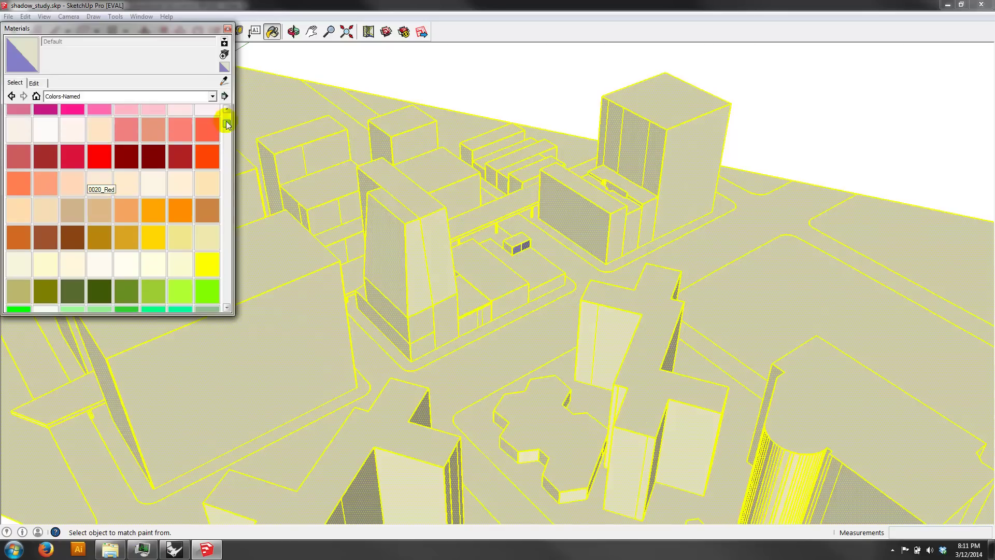
click(51, 131)
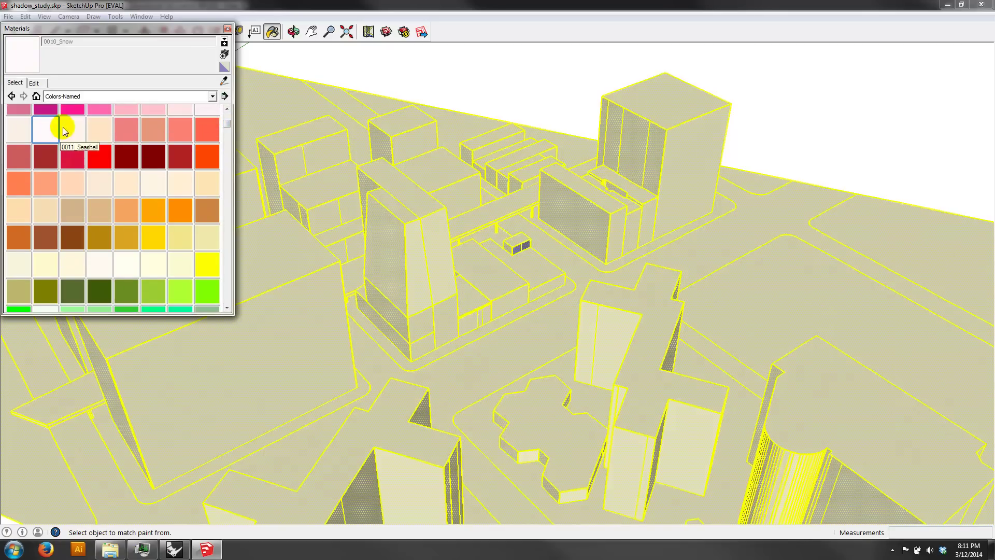
click(315, 127)
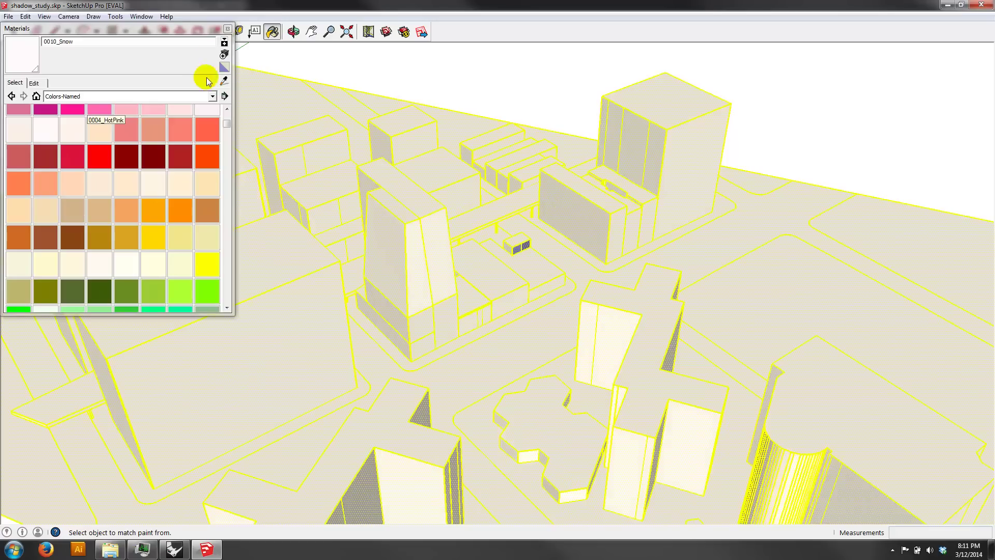
click(228, 31)
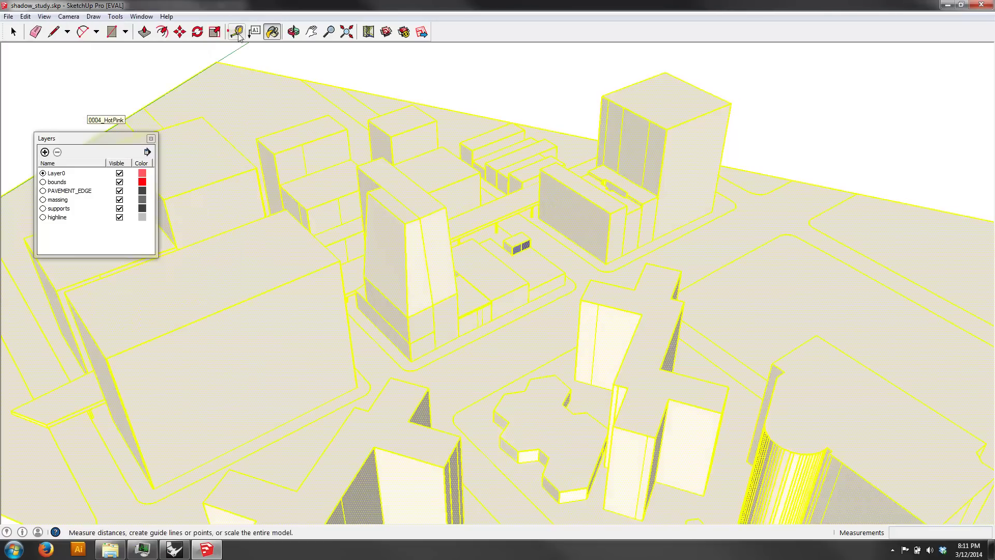
Clear the selection and hide the PAVEMENT_EDGE, massing, supports and highline layers.
key(space)
click(89, 63)
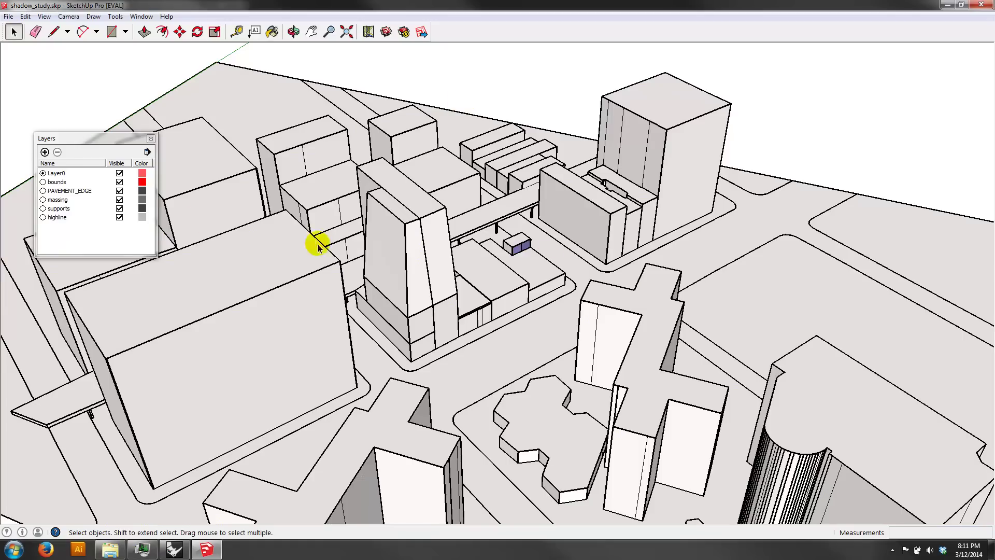
click(119, 173)
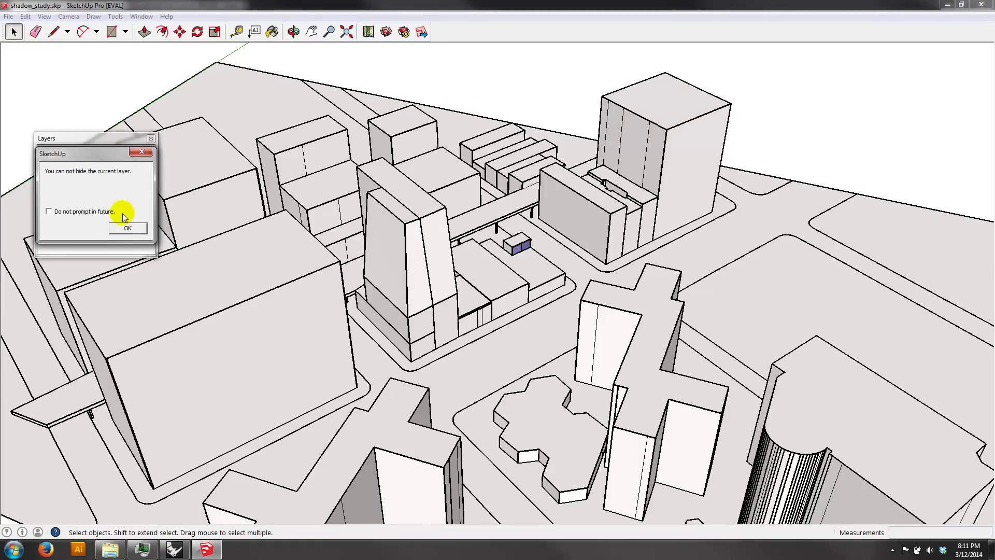
click(127, 228)
click(119, 191)
click(119, 199)
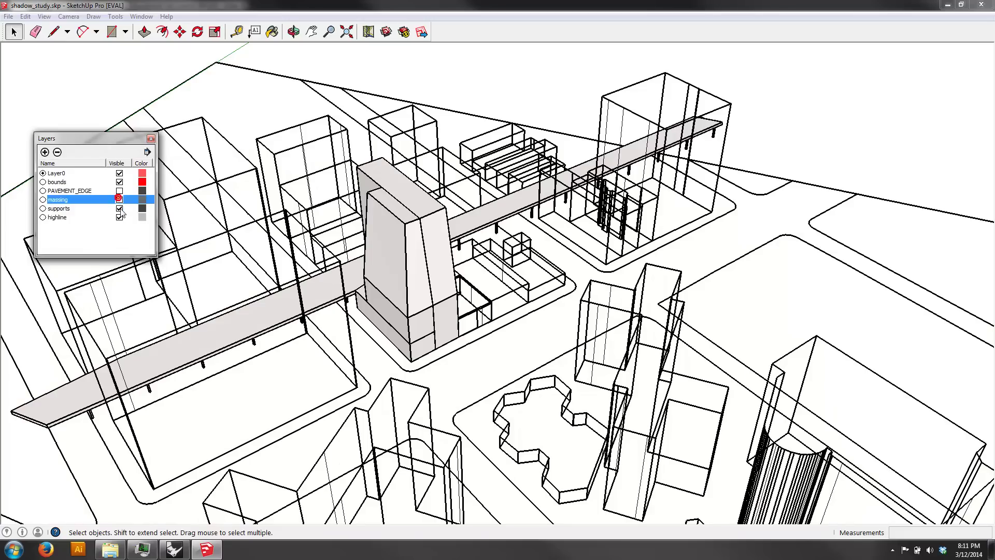
click(119, 208)
click(119, 217)
click(120, 217)
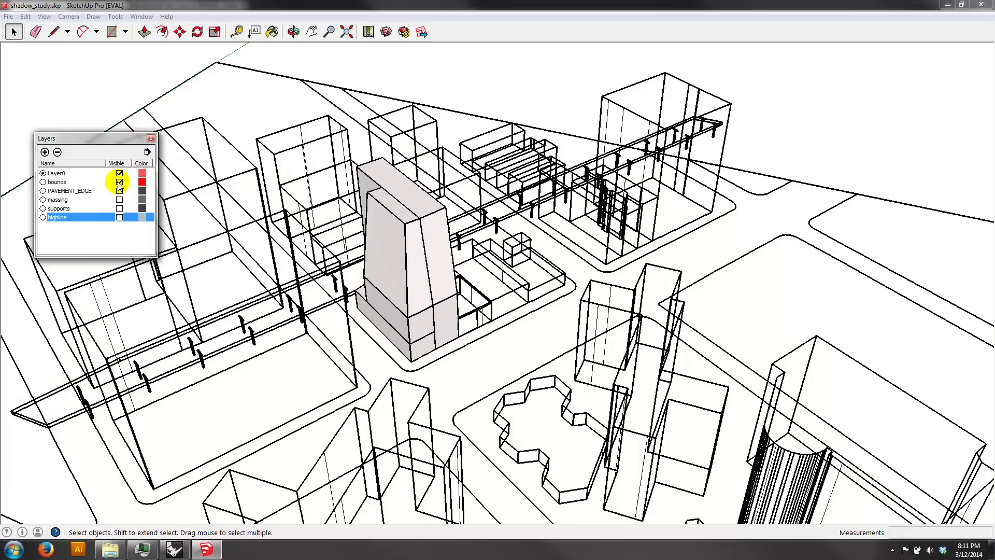
Make bounds the current layer and hide Layer0.
click(43, 182)
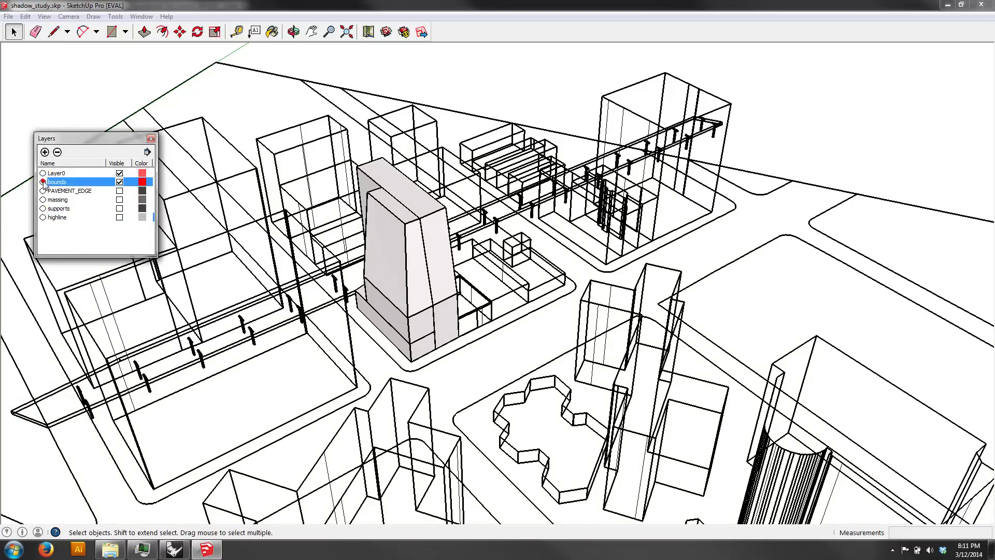
click(119, 174)
click(461, 162)
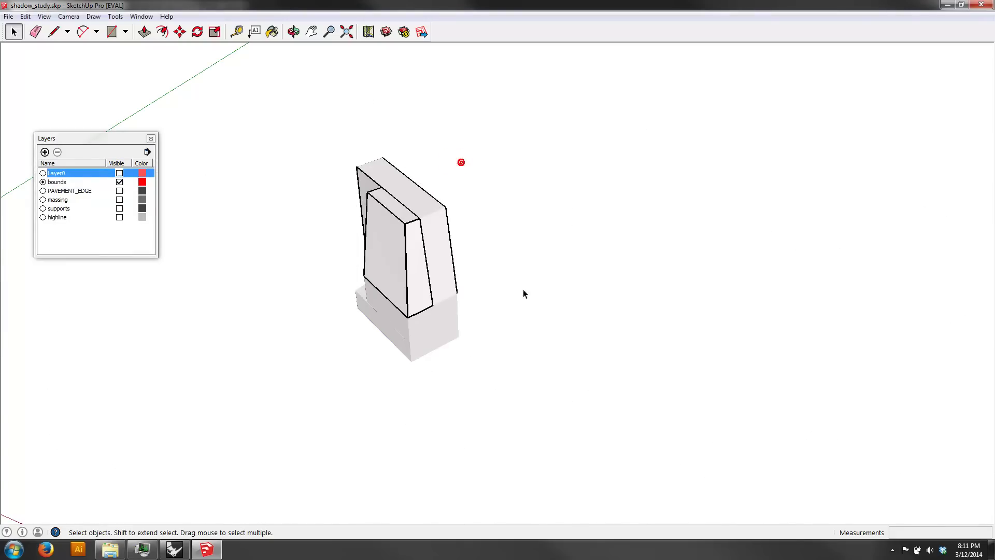
Paint the whole building 0099_LightSteelBlue from the Colors-Named materials.
key(ctrl+a)
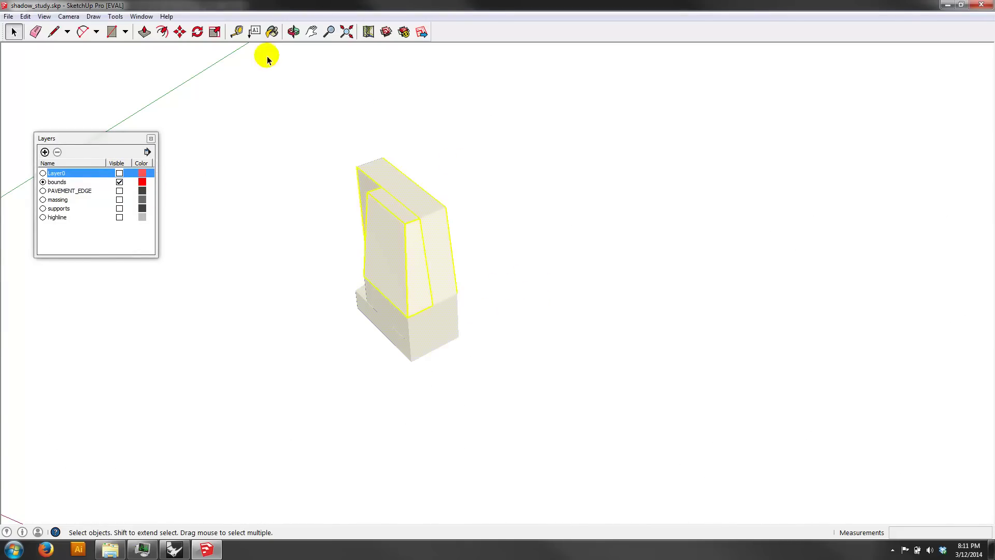
click(272, 32)
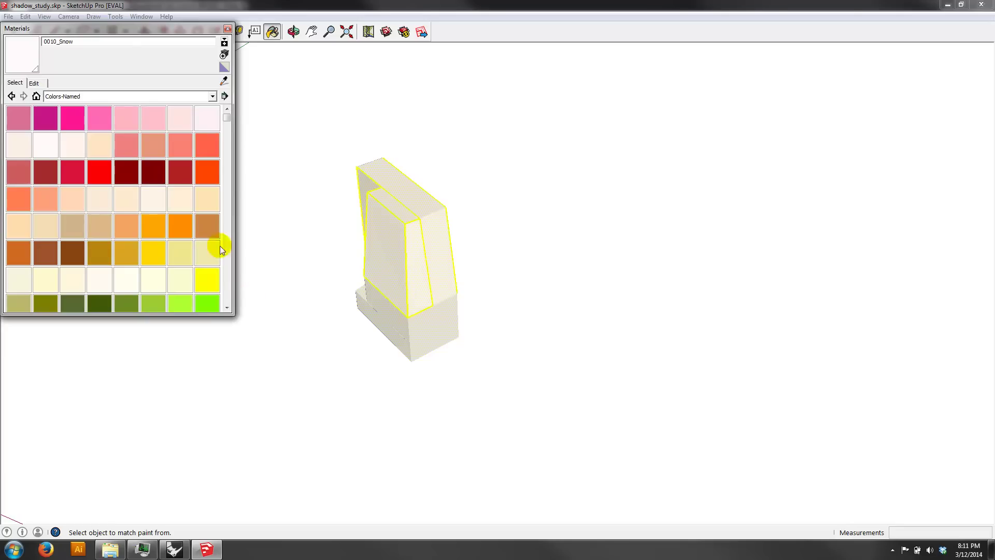
drag(227, 117, 232, 209)
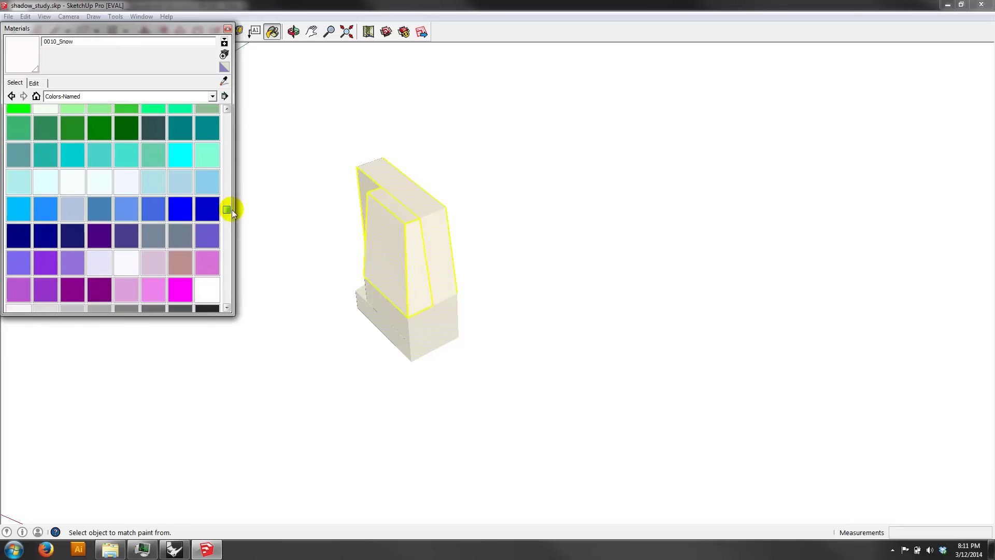
click(95, 204)
click(70, 206)
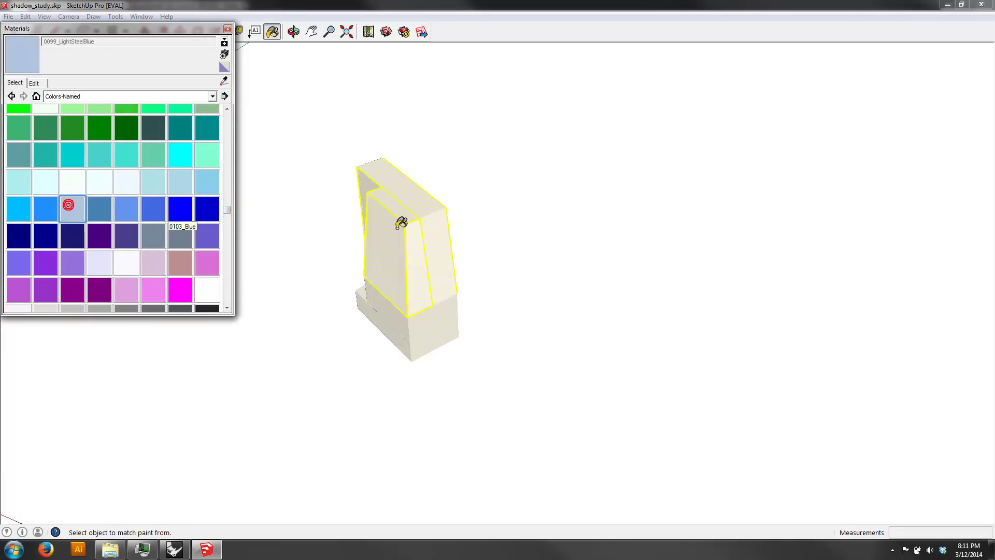
click(396, 236)
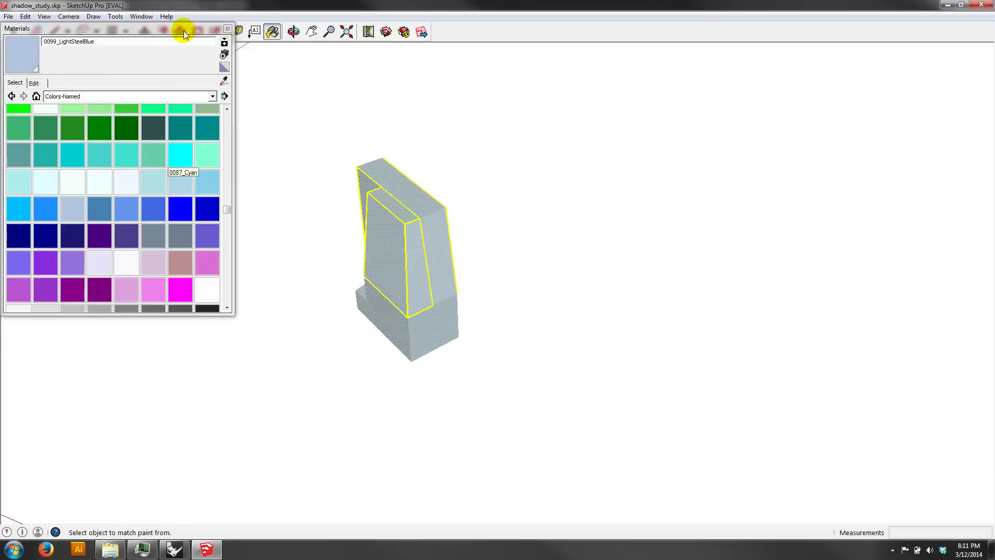
drag(185, 29, 208, 124)
click(14, 31)
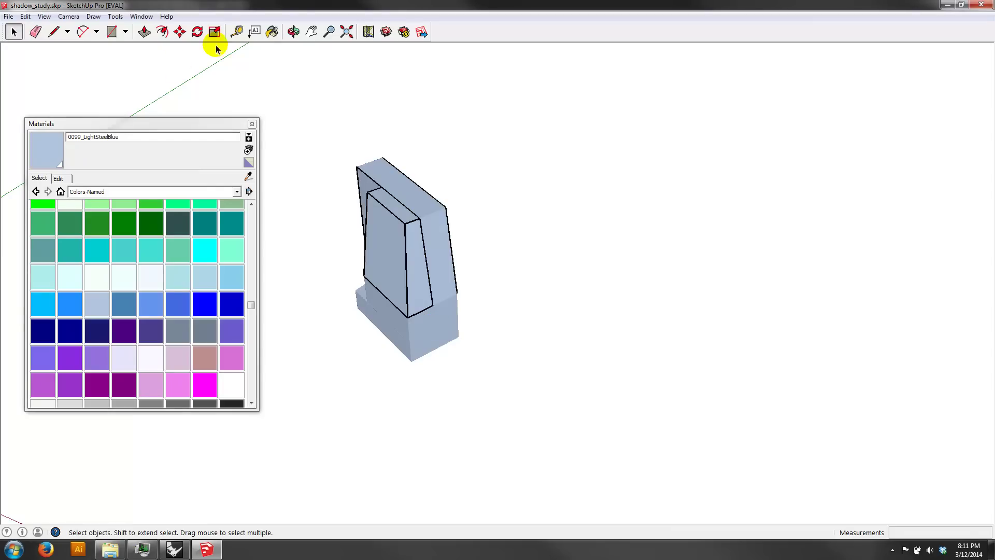
Orbit around the building, remove the triangular notch from its front face, and close Materials.
click(293, 31)
drag(594, 181, 211, 169)
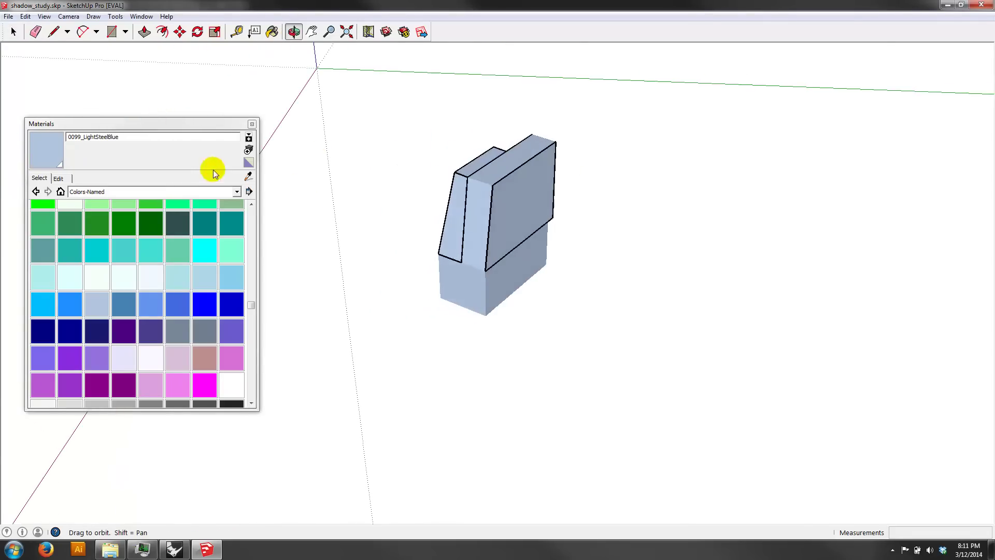
drag(488, 143, 132, 65)
click(14, 32)
click(13, 31)
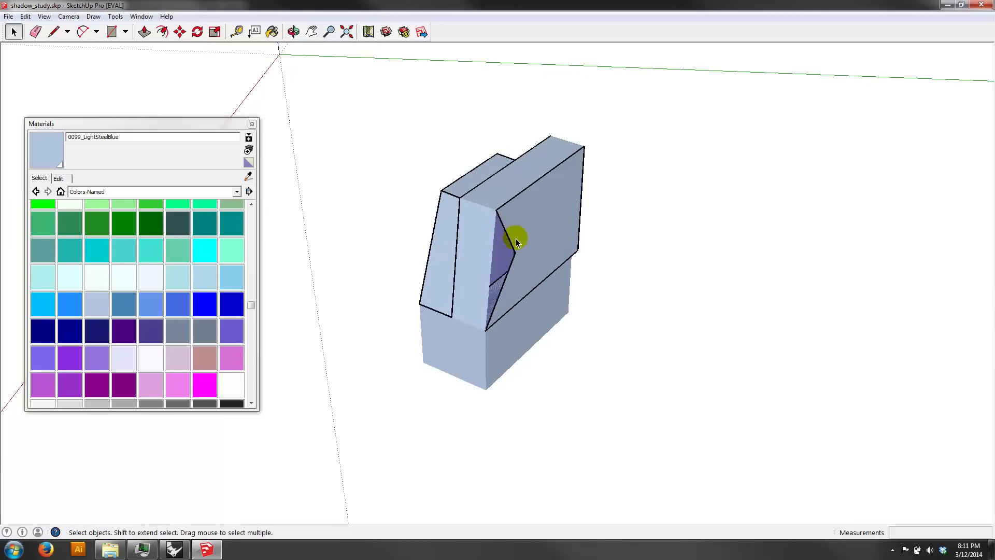
key(ctrl+z)
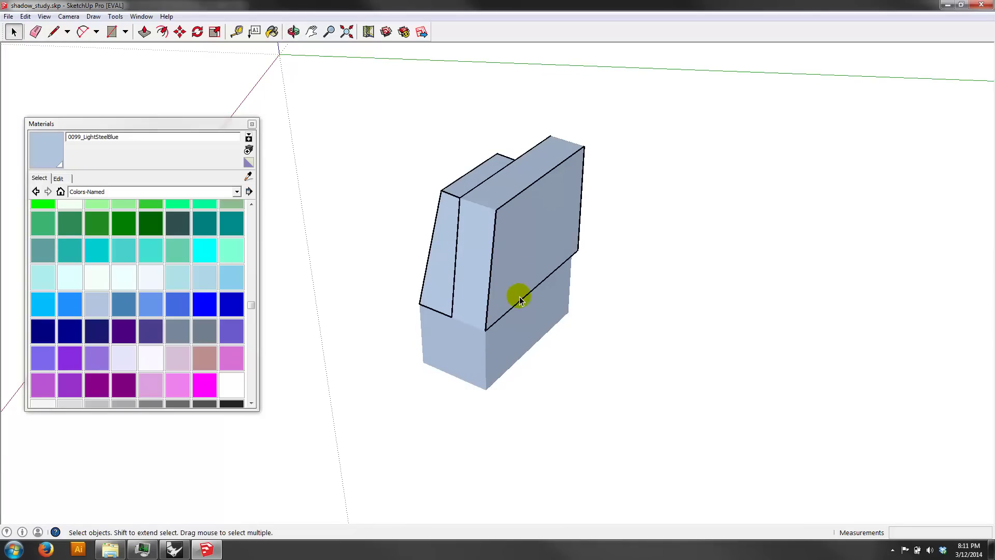
triple_click(471, 199)
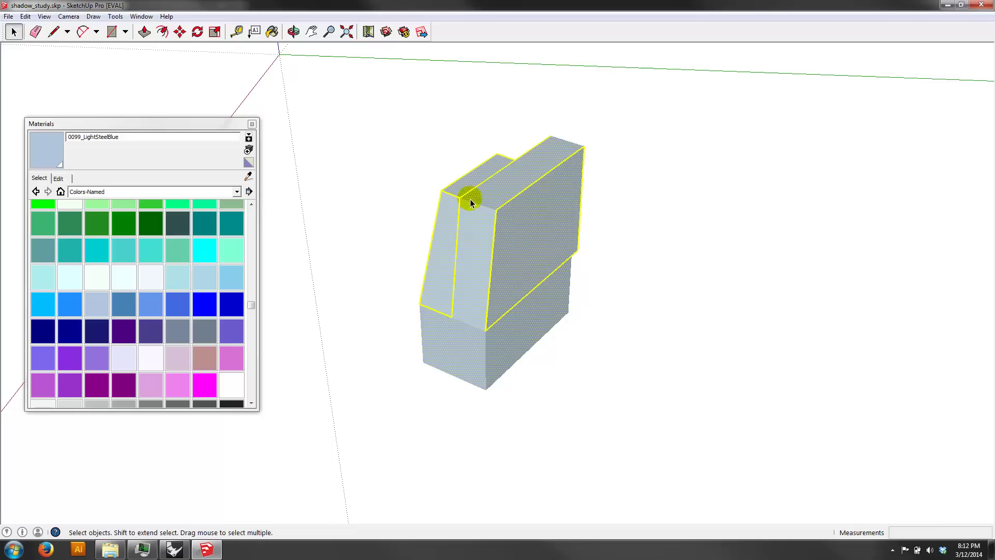
click(320, 133)
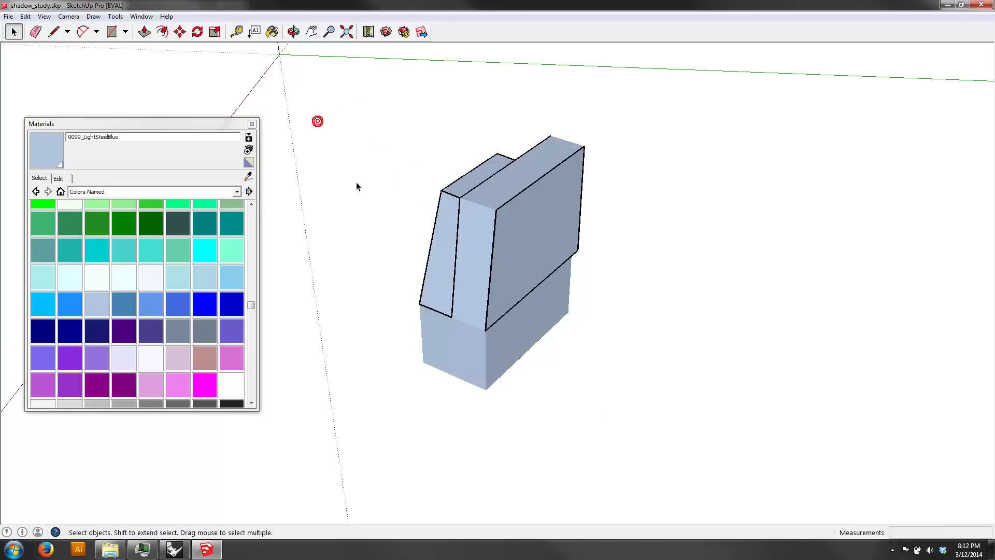
click(251, 125)
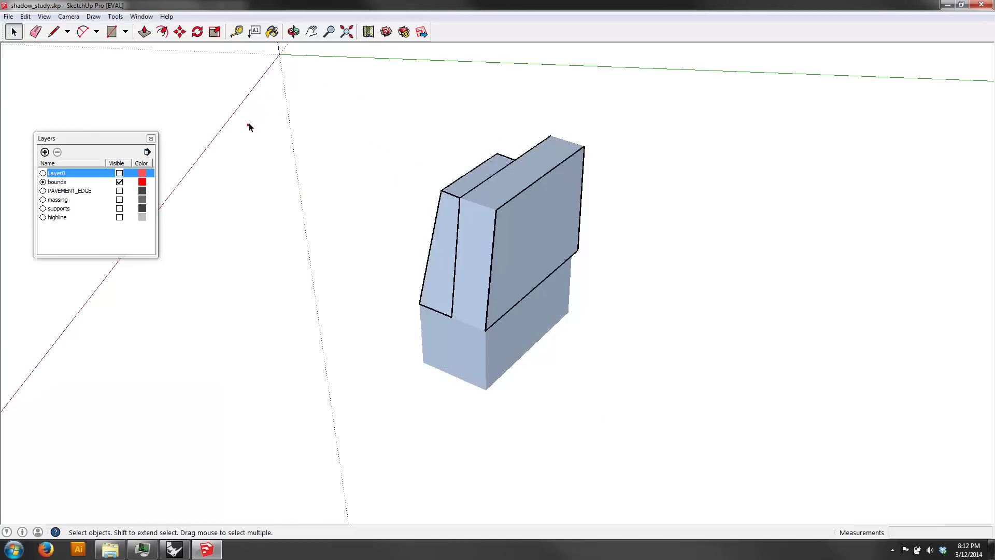
Show Layer0, PAVEMENT_EDGE, massing, supports and highline again, close Layers, and zoom extents.
click(119, 173)
click(119, 191)
click(120, 199)
click(119, 208)
click(120, 216)
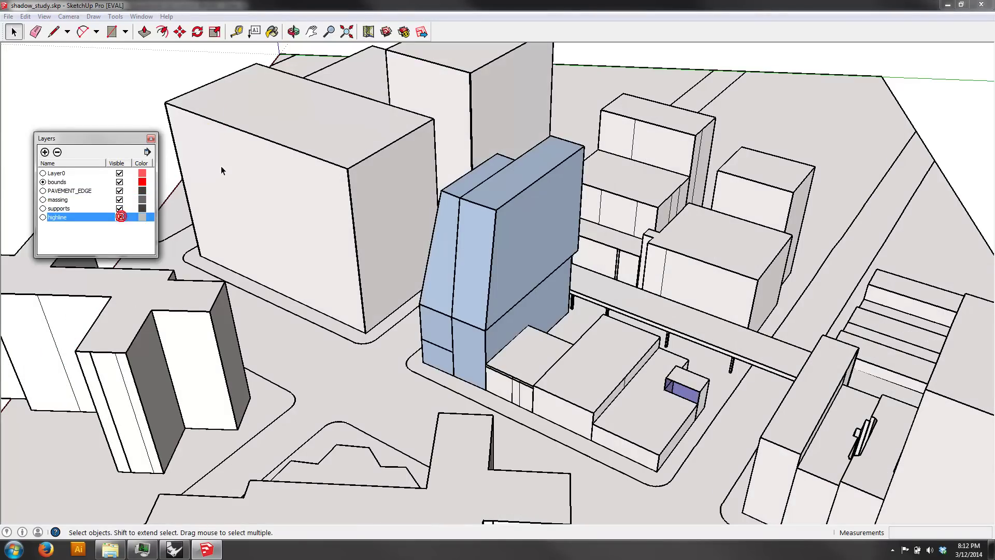
click(151, 139)
click(347, 31)
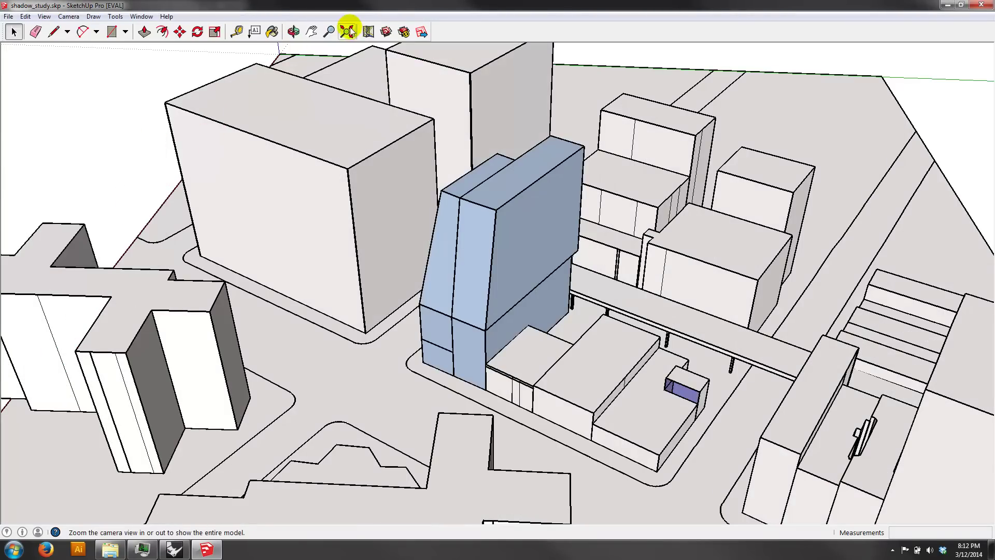
Orbit and zoom to frame the light-blue tower closely from above its street corner.
click(293, 31)
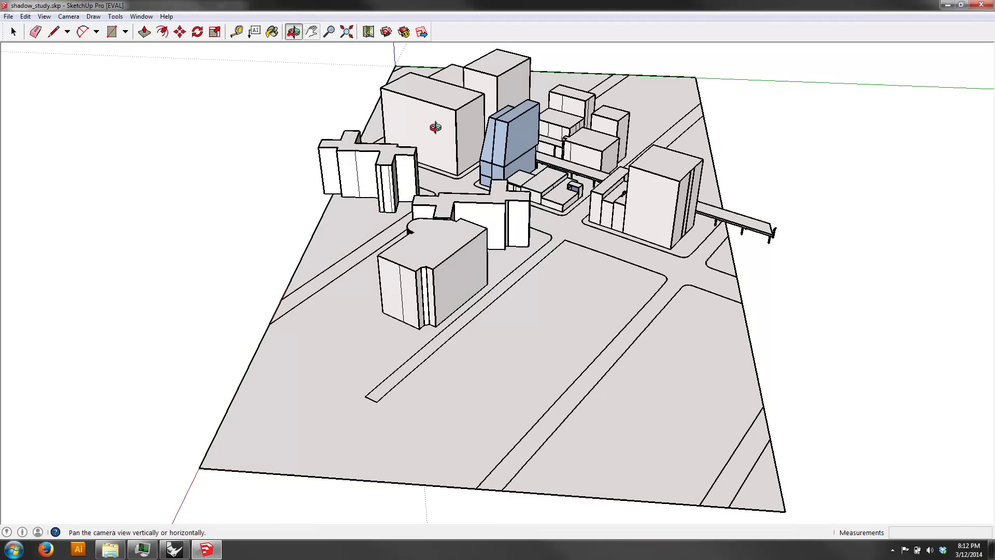
drag(433, 126, 369, 174)
scroll(369, 173, up, 4)
scroll(435, 207, down, 2)
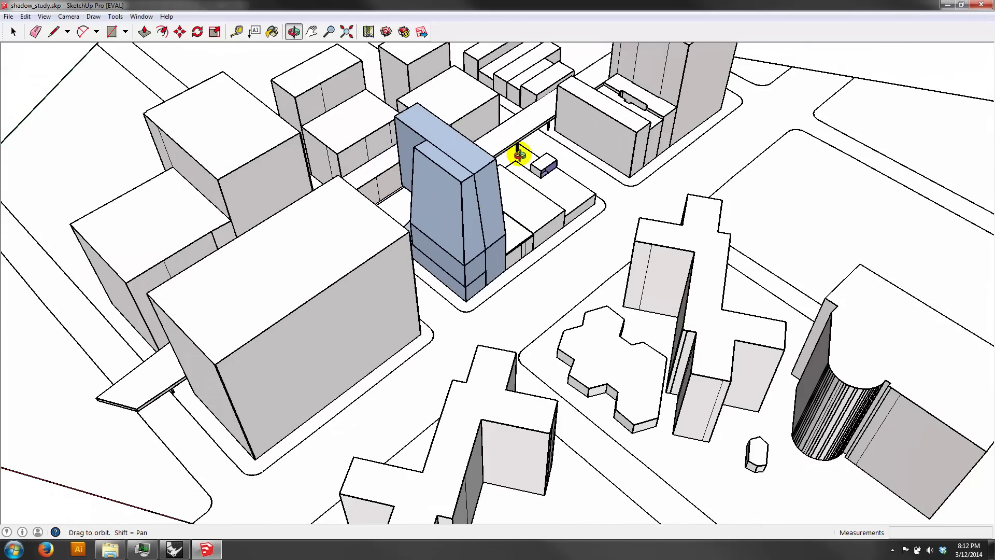
drag(488, 207, 565, 227)
scroll(564, 282, up, 6)
scroll(565, 227, down, 4)
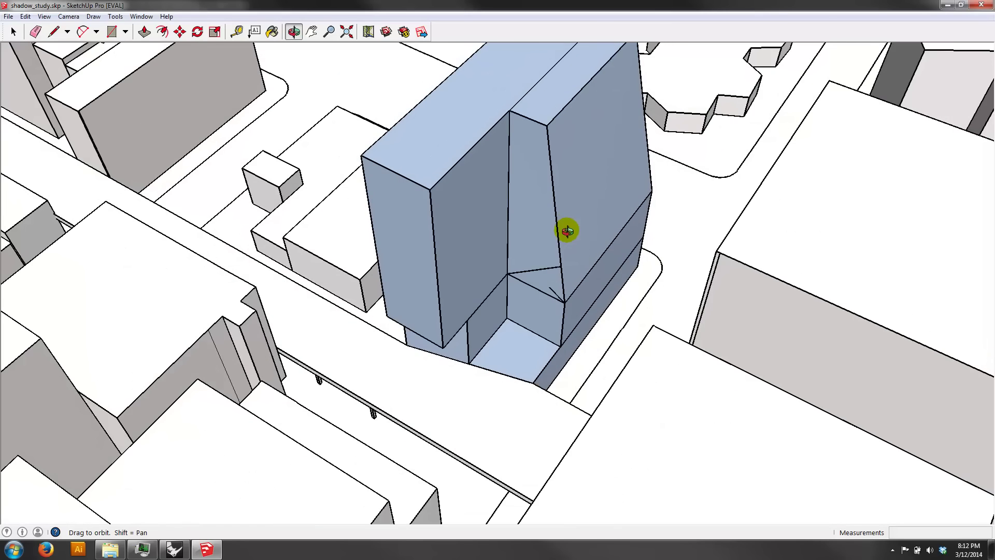
drag(641, 256, 133, 288)
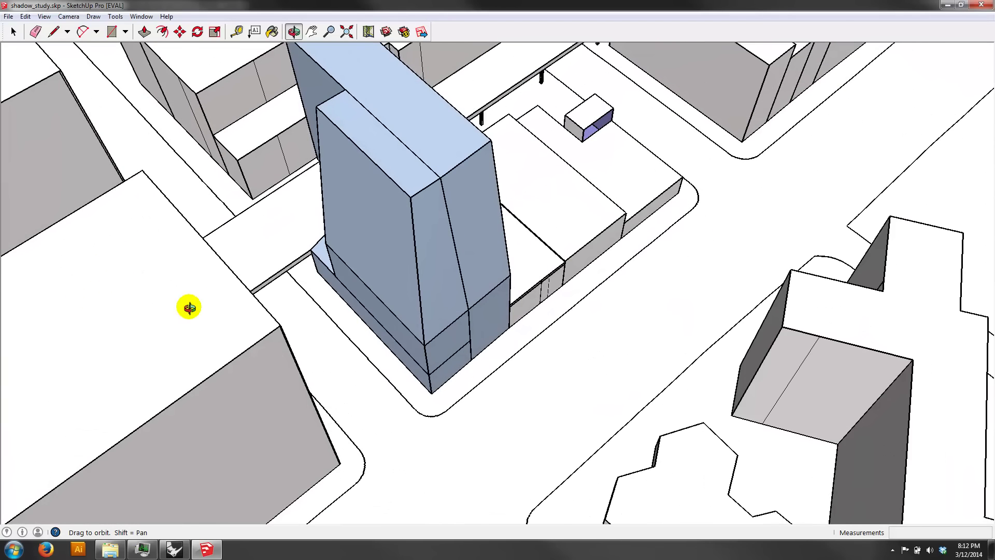
Geo-locate the model at 10th Ave and 26th Street, New York, and grab its satellite imagery.
click(9, 16)
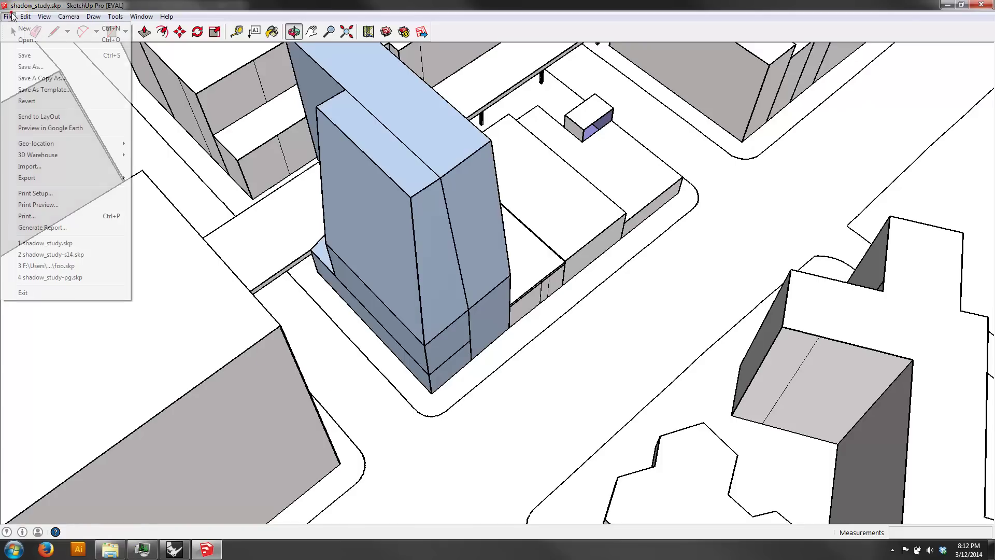
click(51, 144)
click(138, 143)
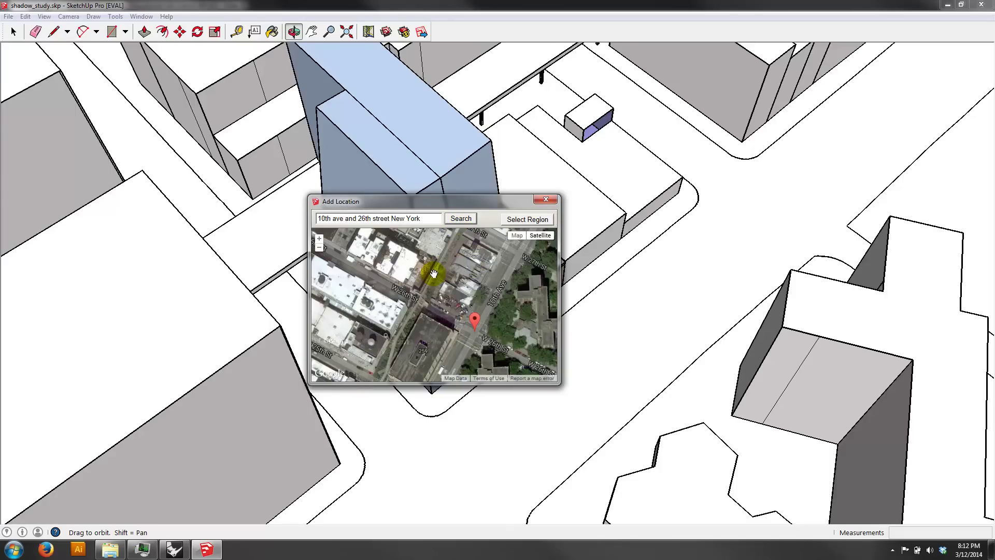
click(521, 221)
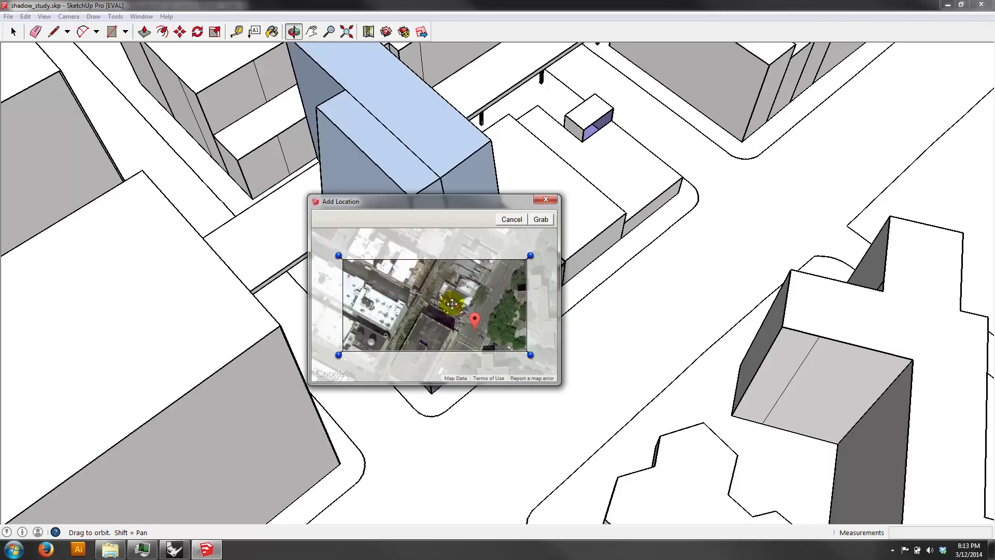
click(539, 219)
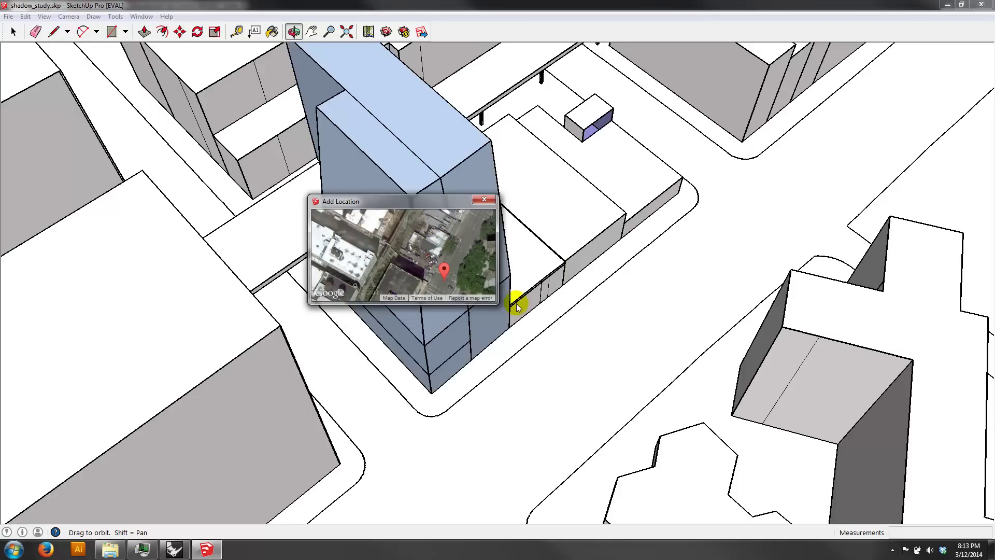
click(486, 198)
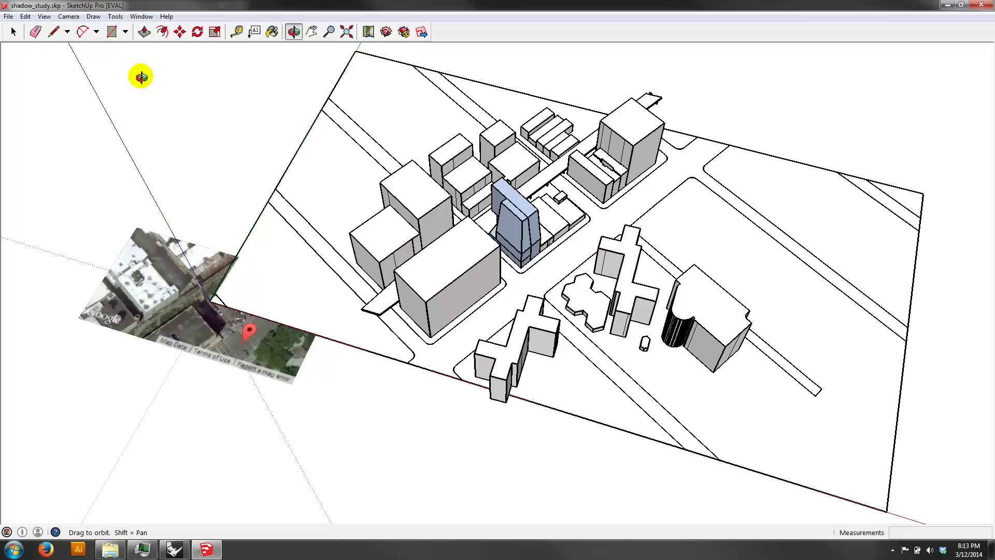
click(39, 14)
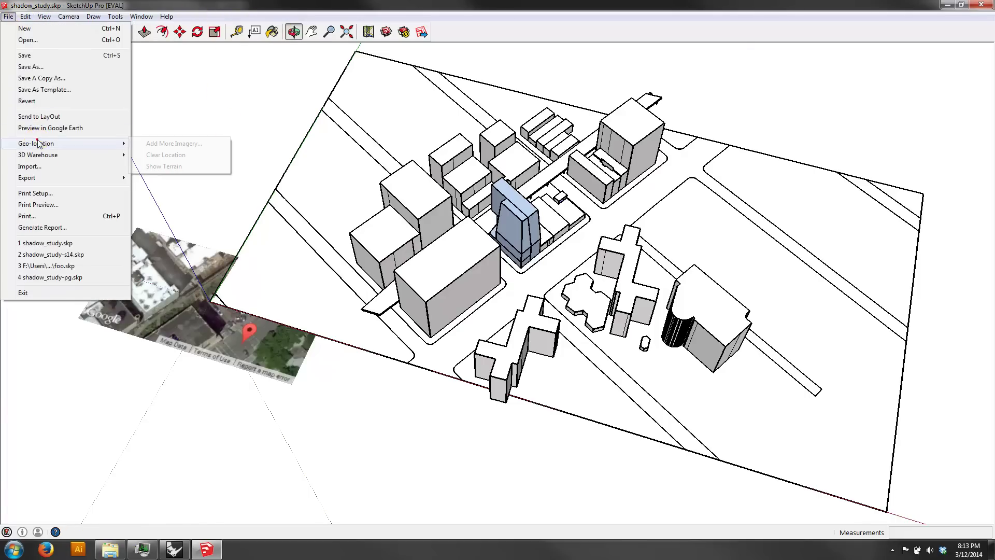
Clear the model's geo-location and its satellite imagery in Model Info.
mouse_move(71, 143)
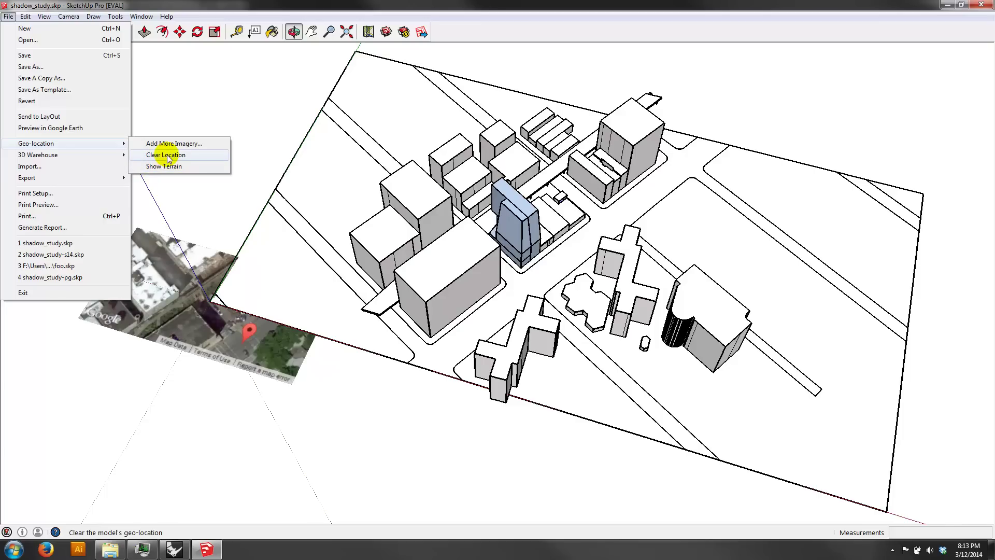
click(150, 73)
click(144, 19)
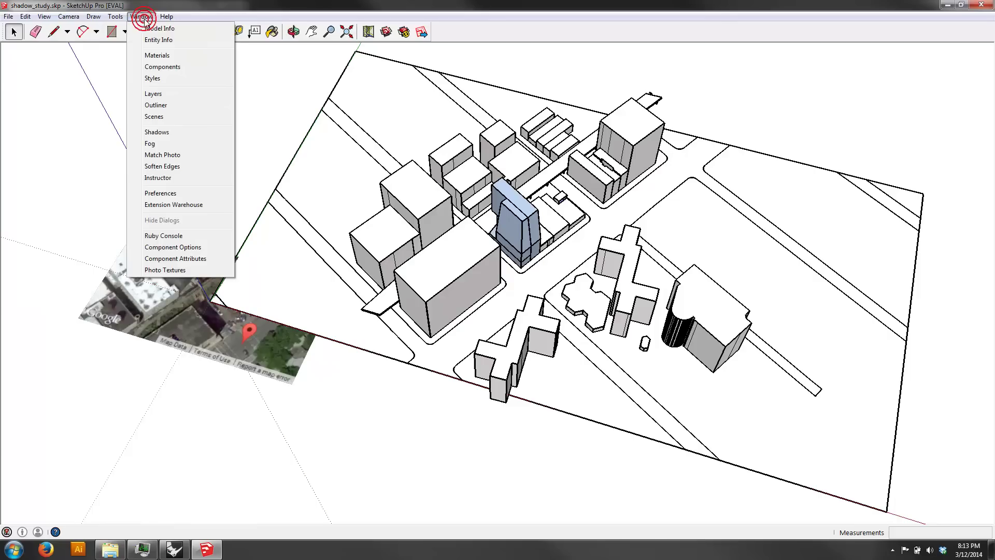
click(166, 28)
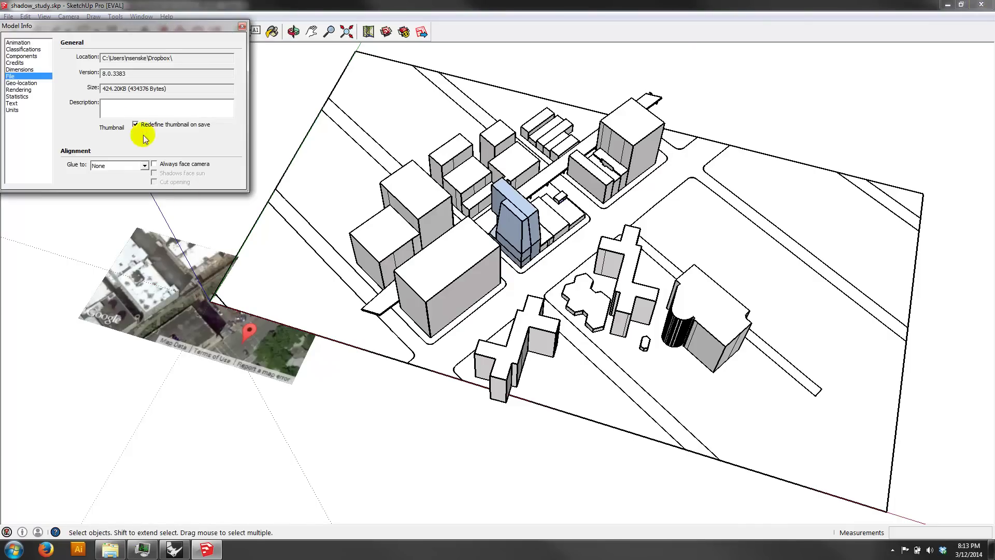
click(25, 89)
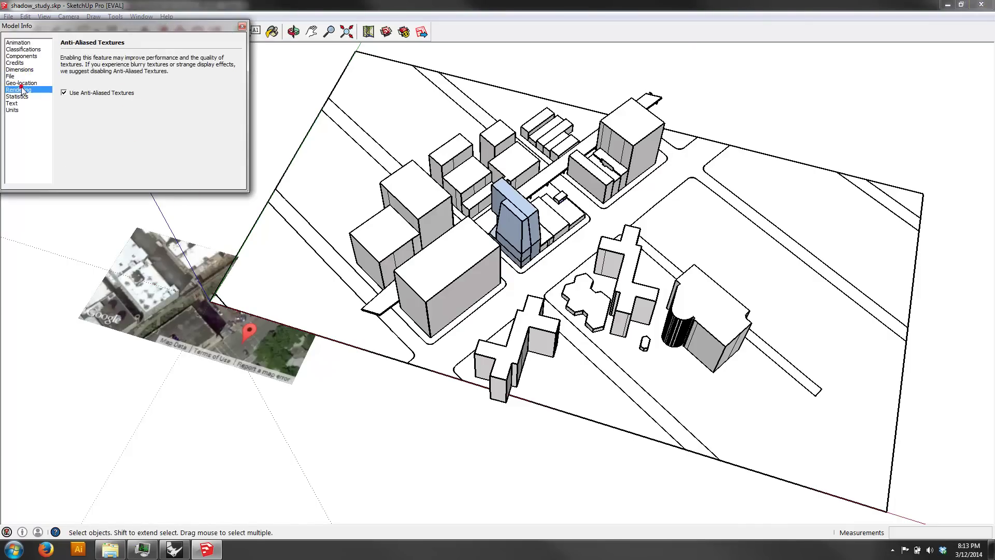
click(20, 83)
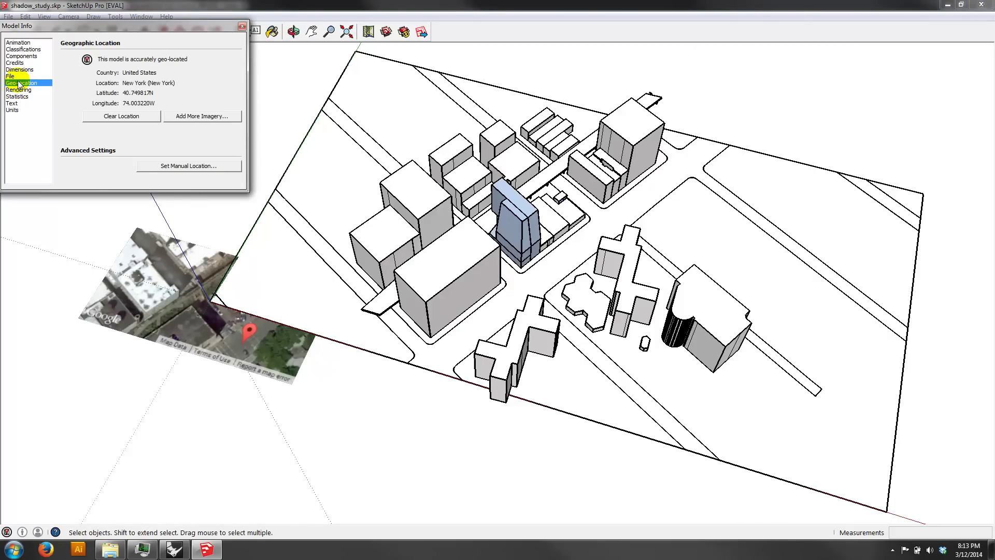
click(141, 117)
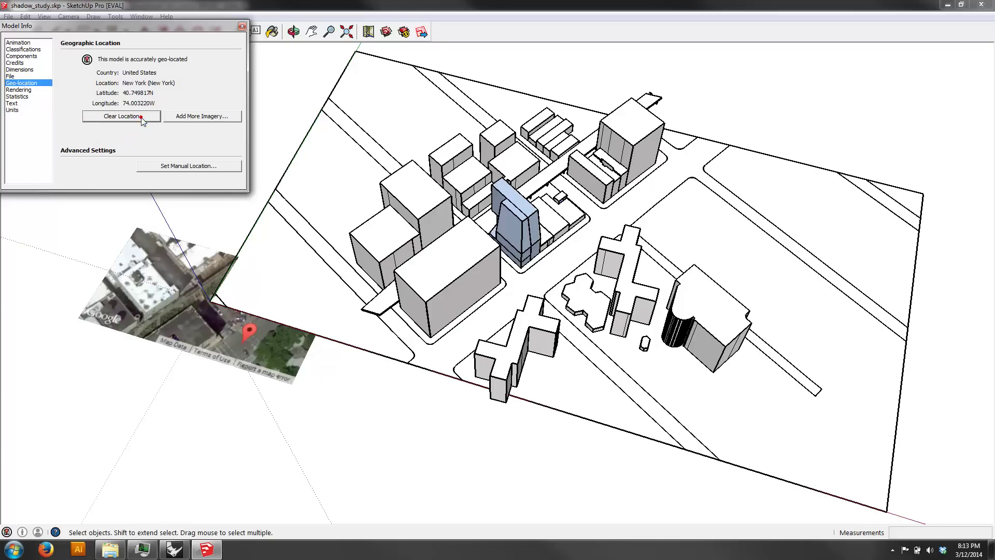
Set a manual location of 40.749817N, 74.003220W, then zoom extents.
click(187, 166)
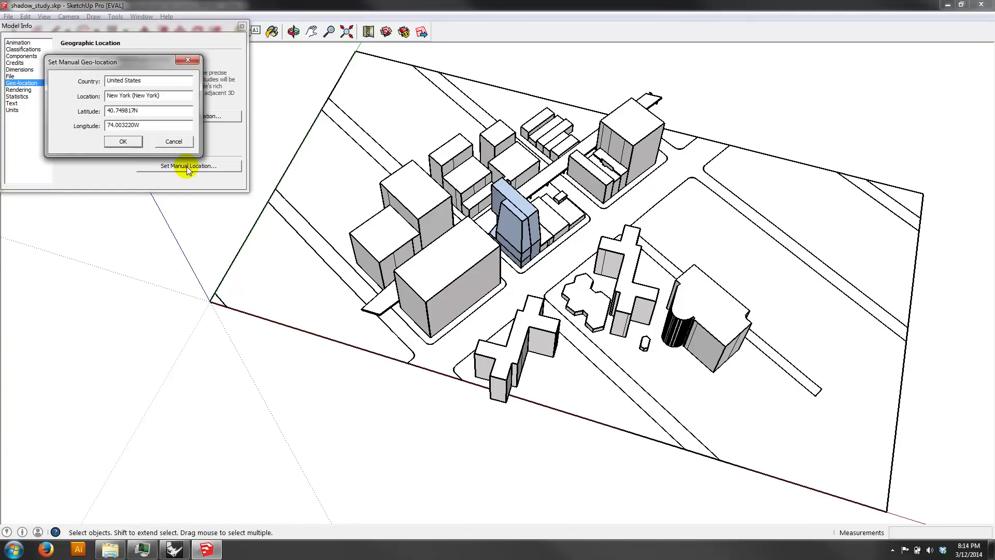
click(123, 142)
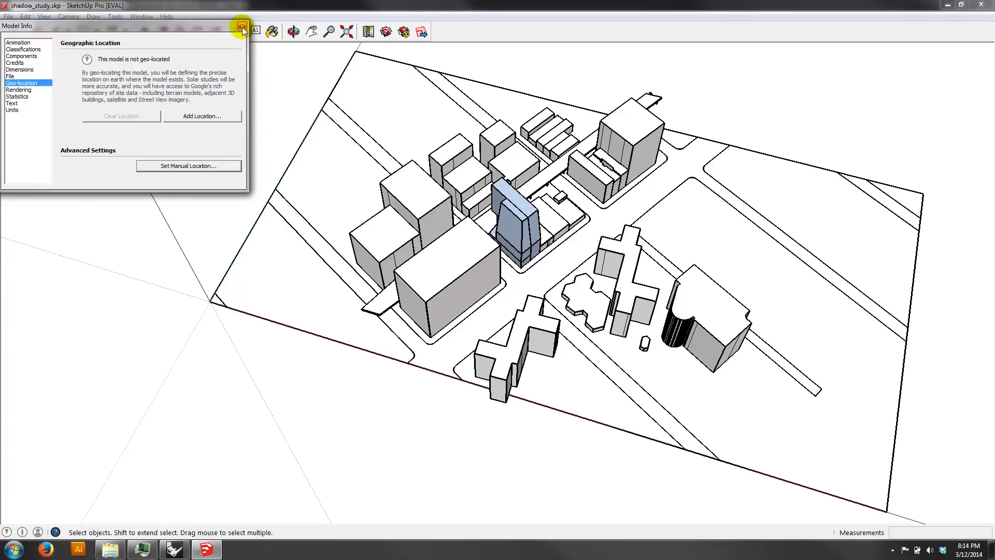
click(242, 27)
click(346, 32)
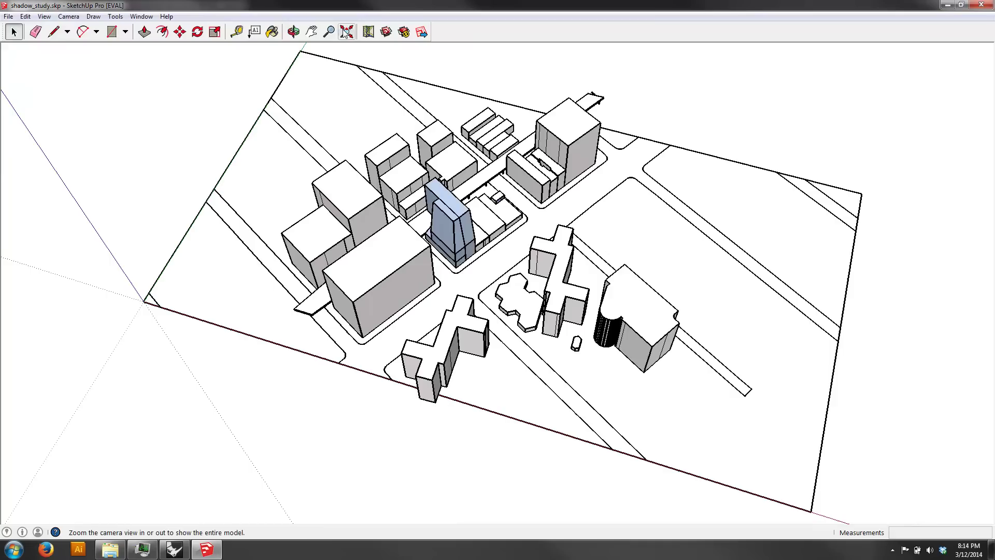
Show Shadow Settings (01:30 PM, 6/21, UTC-05:00) and move the dialog to the upper left.
click(141, 16)
click(158, 133)
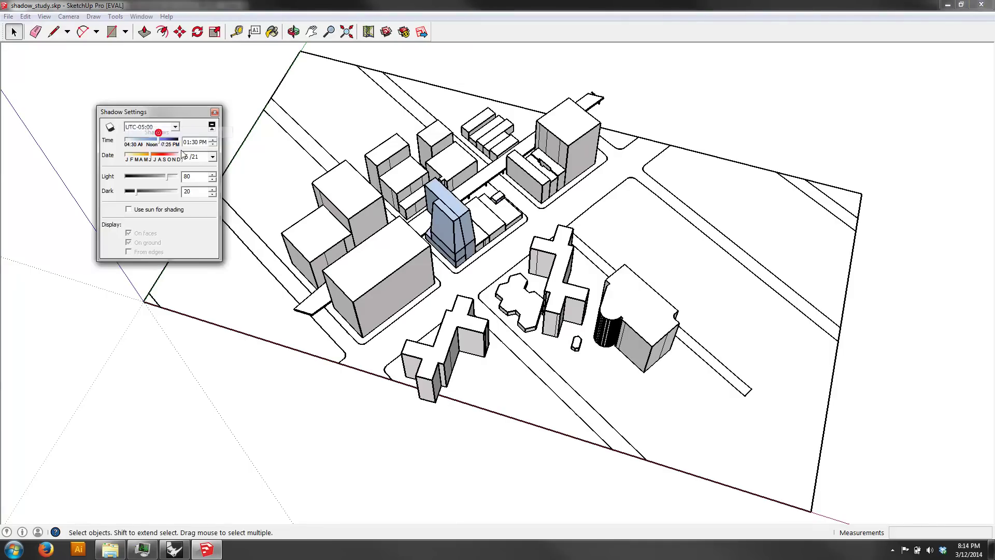
drag(156, 111, 127, 75)
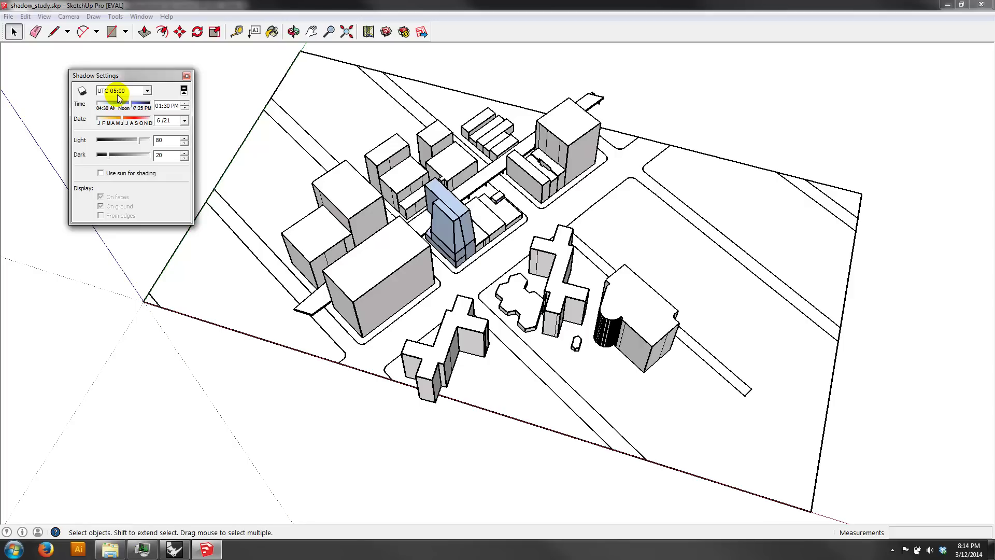
right_click(254, 133)
Pick the Tape Measure tool and switch the camera to the standard Top view.
click(494, 66)
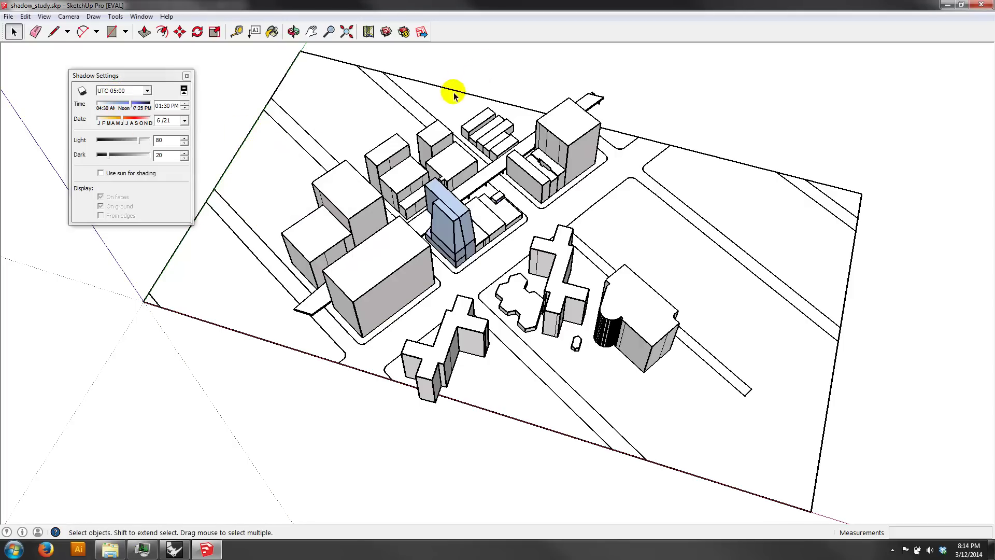
key(t)
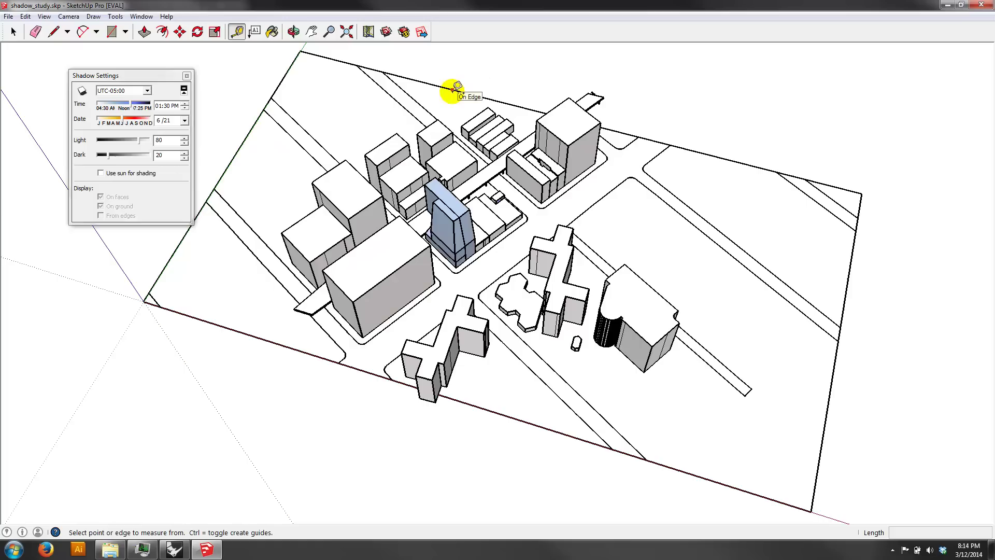
click(44, 16)
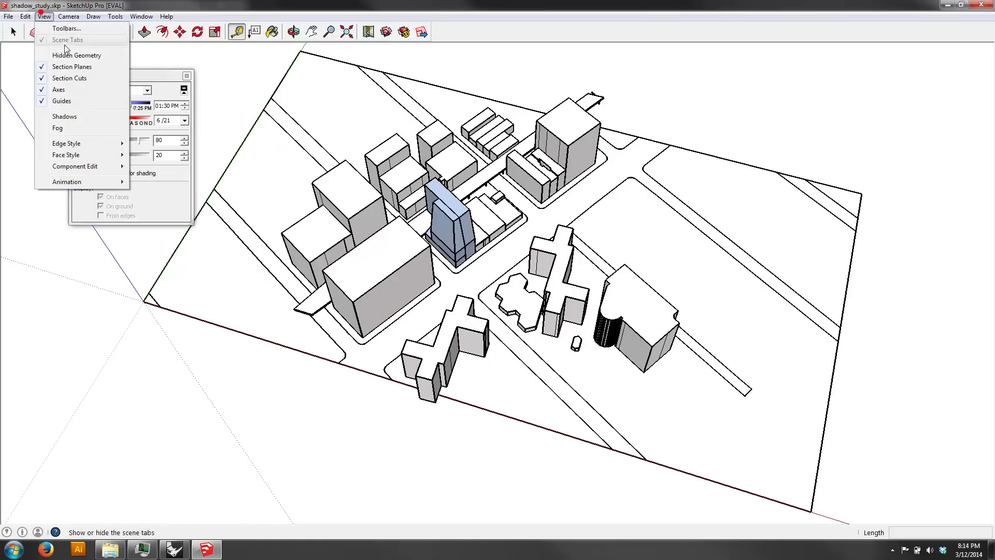
click(25, 16)
click(68, 16)
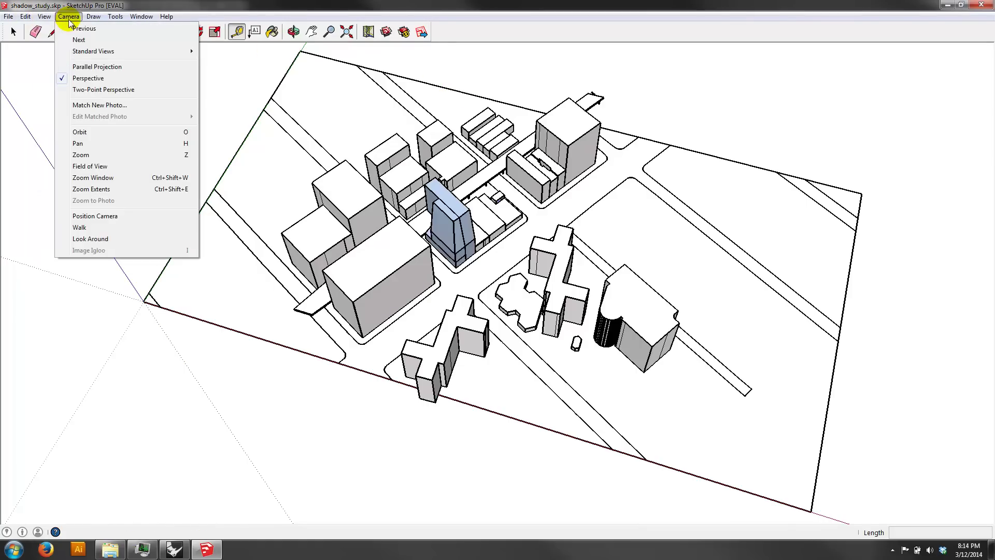
click(98, 51)
click(218, 54)
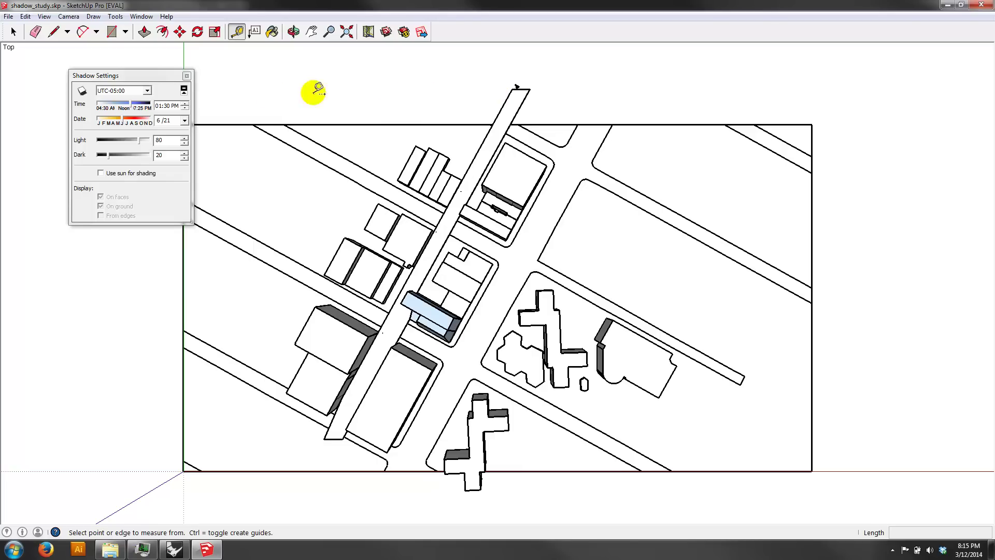
Turn shadows on, enable Use sun for shading, set Light 100 and Dark 0.
click(82, 91)
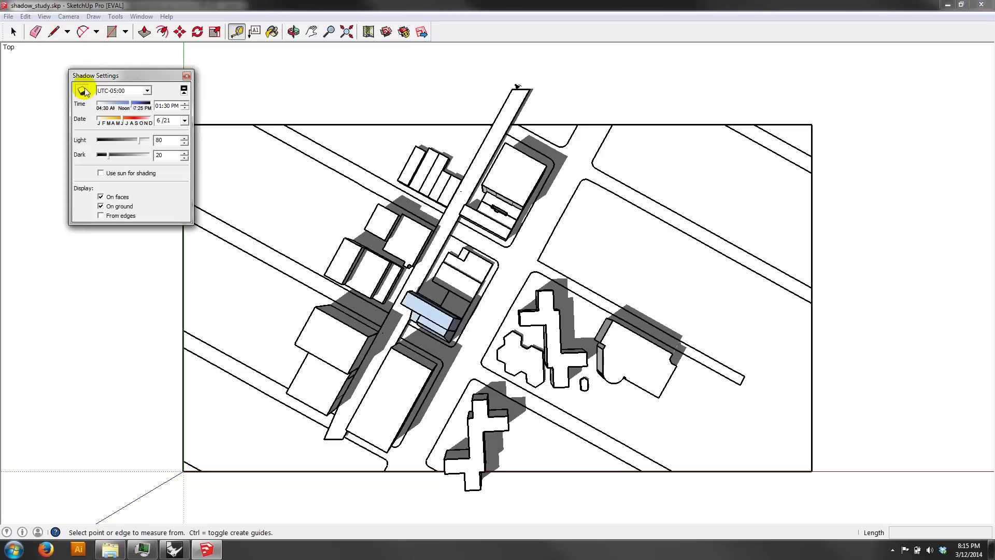
click(144, 177)
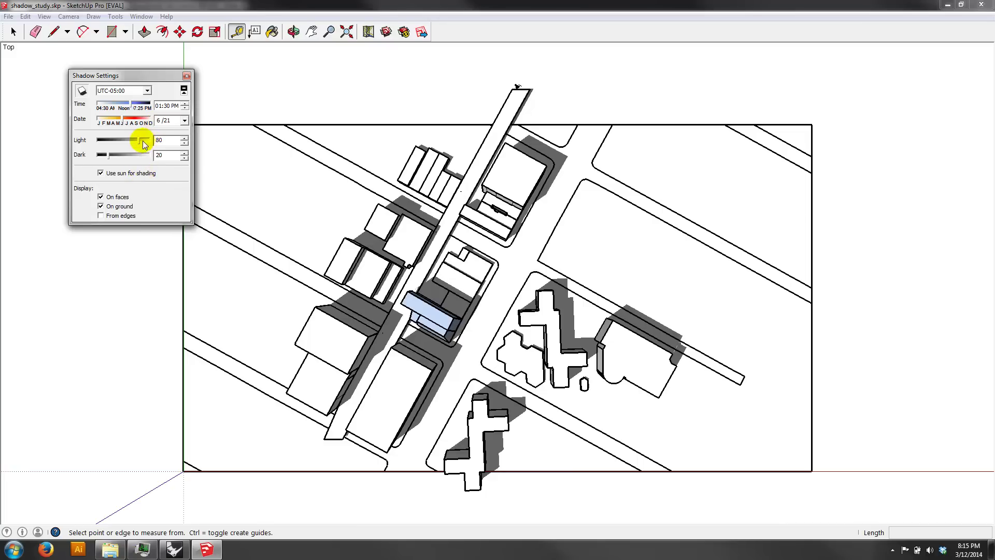
mouse_move(139, 140)
mouse_down()
mouse_move(105, 140)
mouse_move(157, 145)
mouse_move(90, 157)
mouse_up()
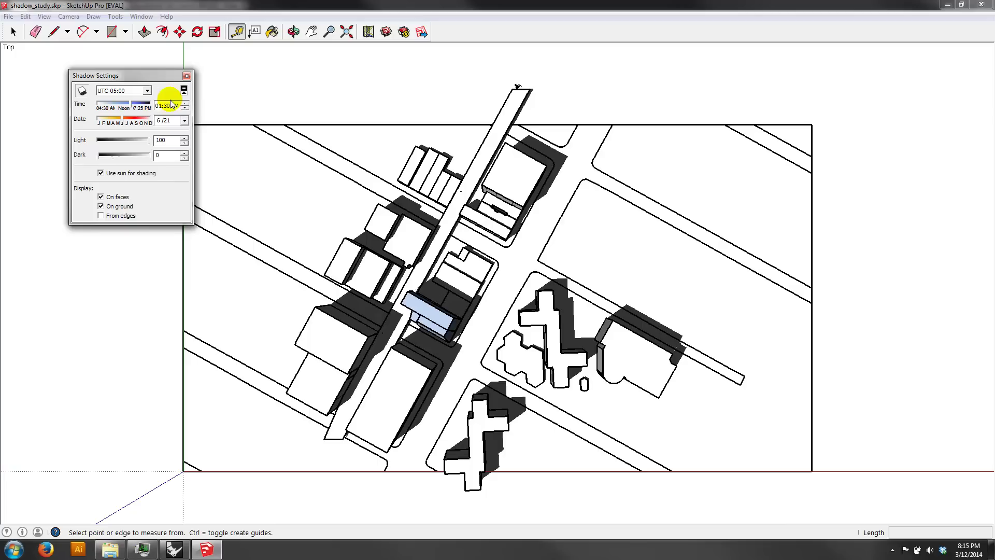
click(187, 76)
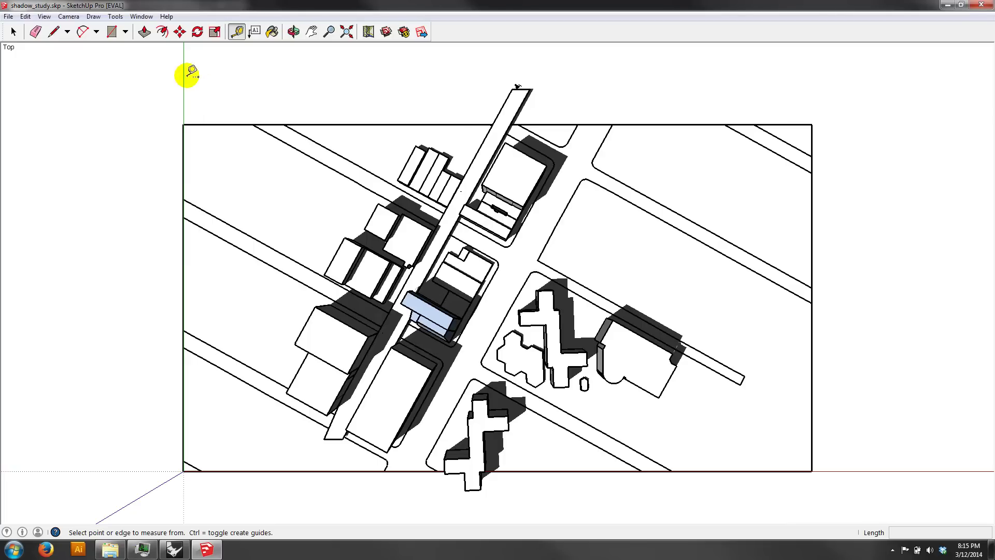
Zoom extents, then orbit into a tilted perspective zoomed toward the blue tower.
click(346, 31)
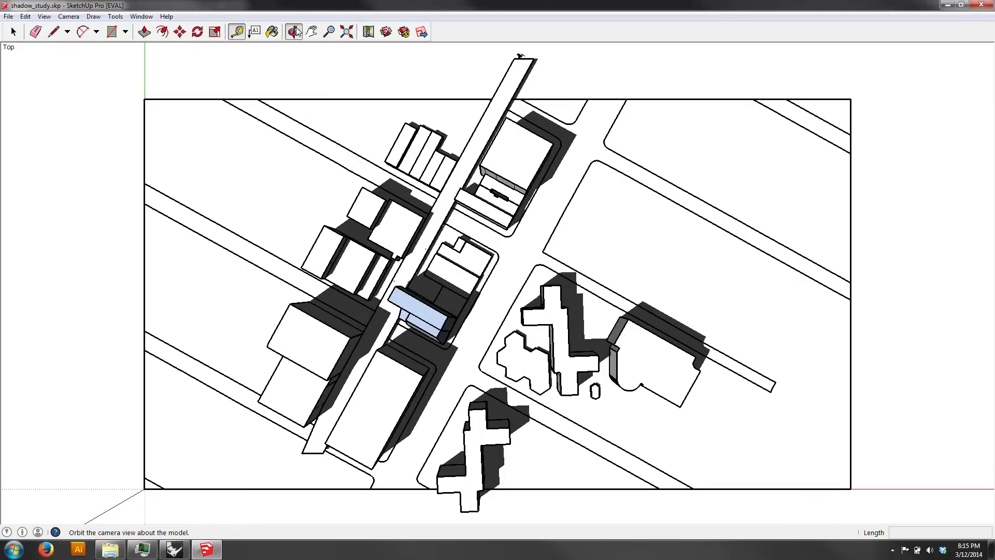
click(293, 32)
drag(311, 104, 302, 62)
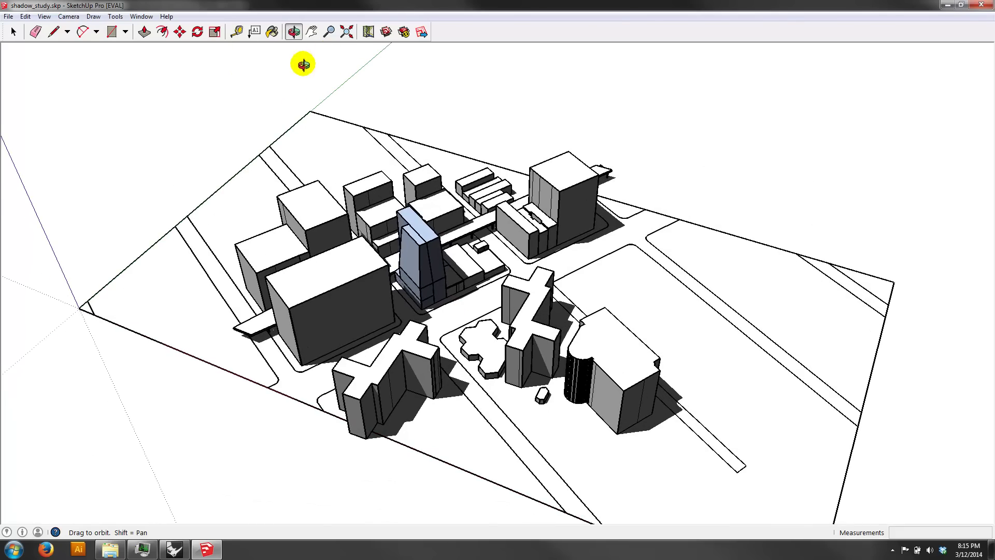
scroll(413, 262, up, 5)
scroll(413, 265, up, 2)
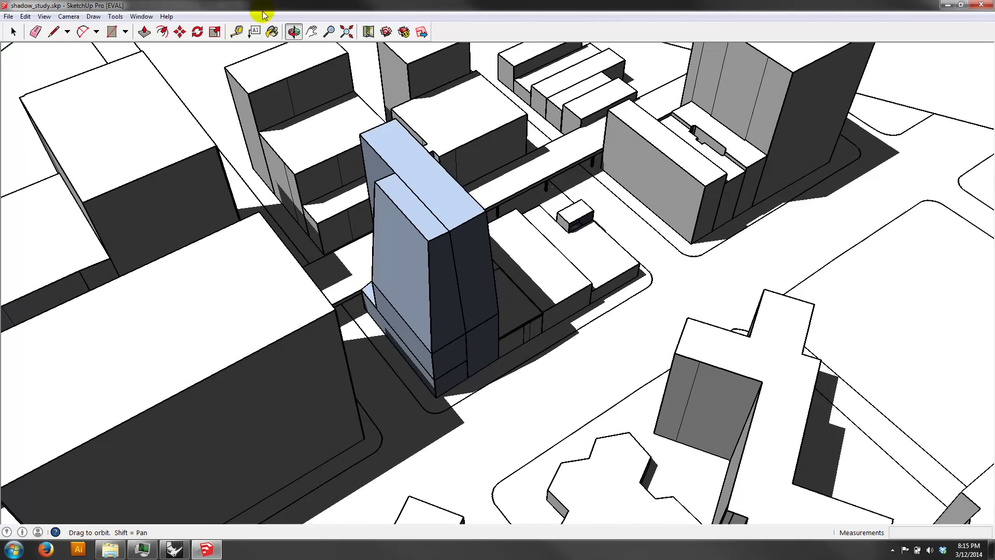
Reopen Shadow Settings on the right and set the time to 11:44 AM.
click(141, 16)
click(157, 131)
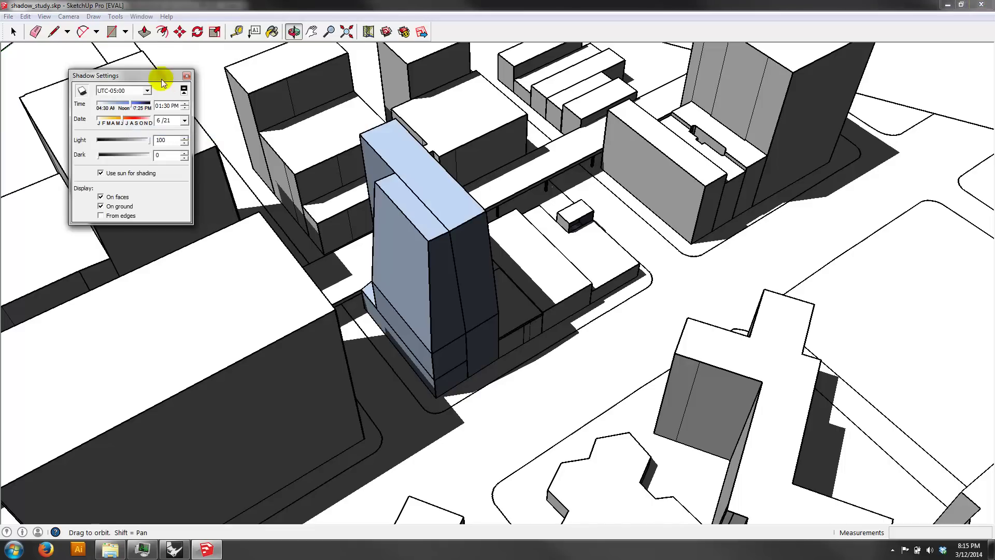
drag(158, 76, 772, 144)
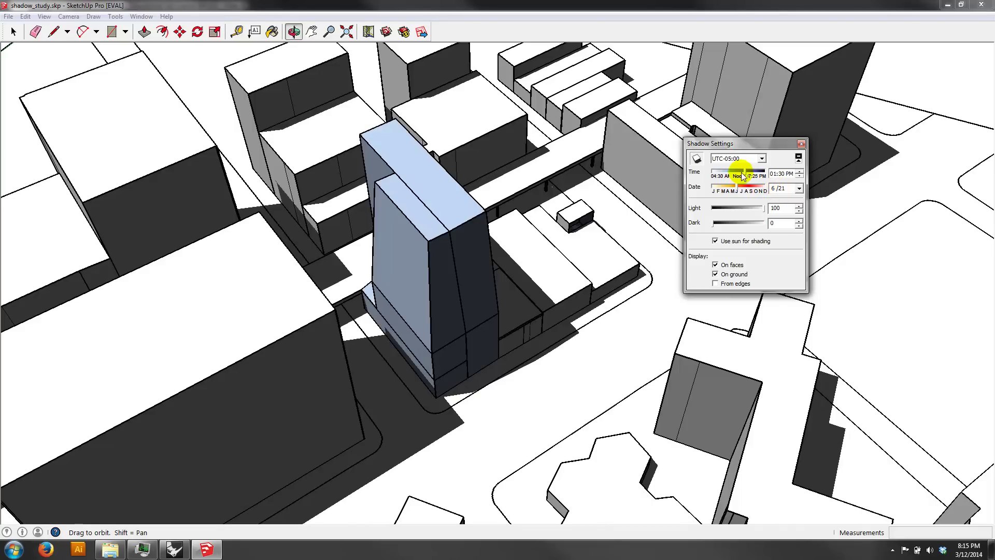
mouse_move(742, 174)
mouse_down()
mouse_move(729, 175)
mouse_move(752, 179)
mouse_up()
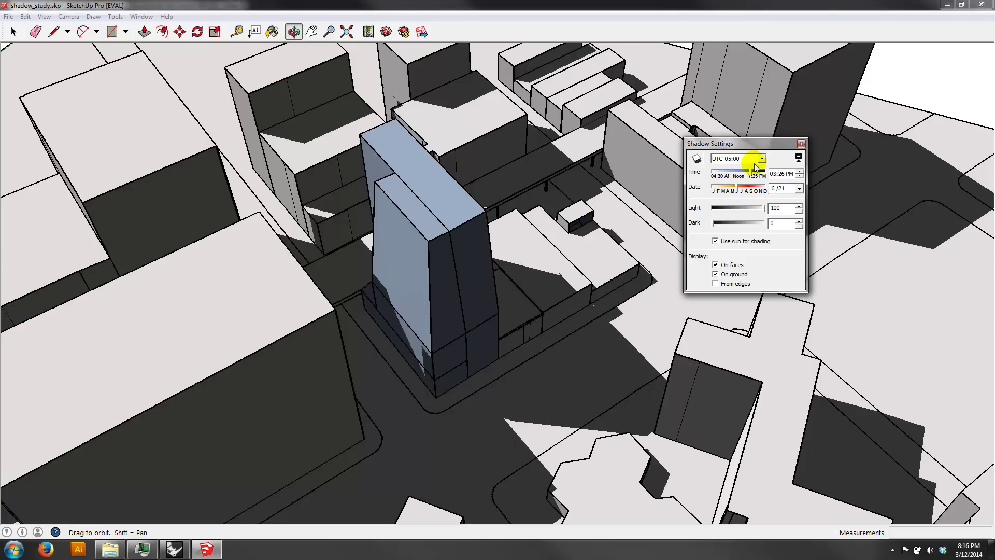
drag(757, 171, 739, 172)
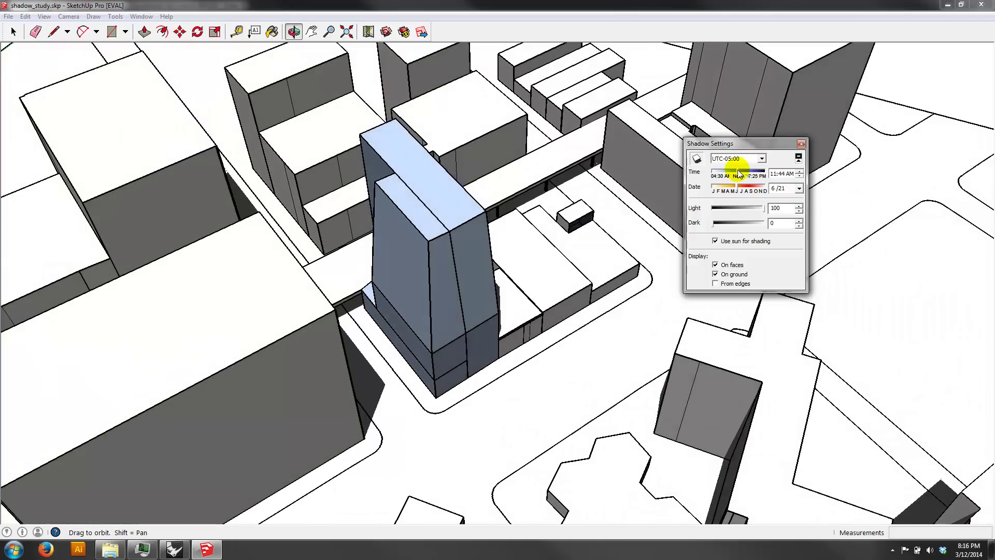
Set the shadow date to December 21 and the time to 12:02 PM.
click(799, 189)
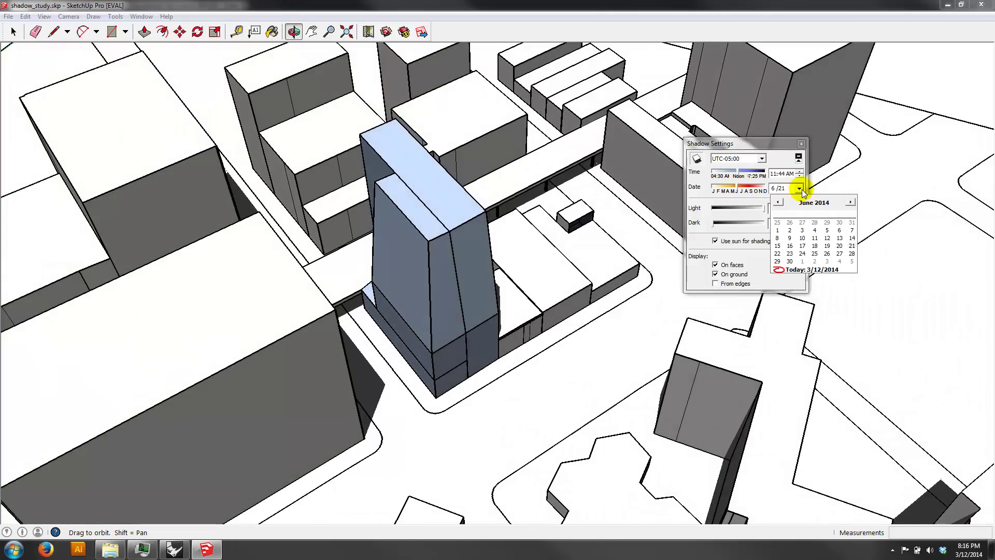
click(850, 202)
click(850, 202)
click(850, 202)
click(850, 202)
click(850, 202)
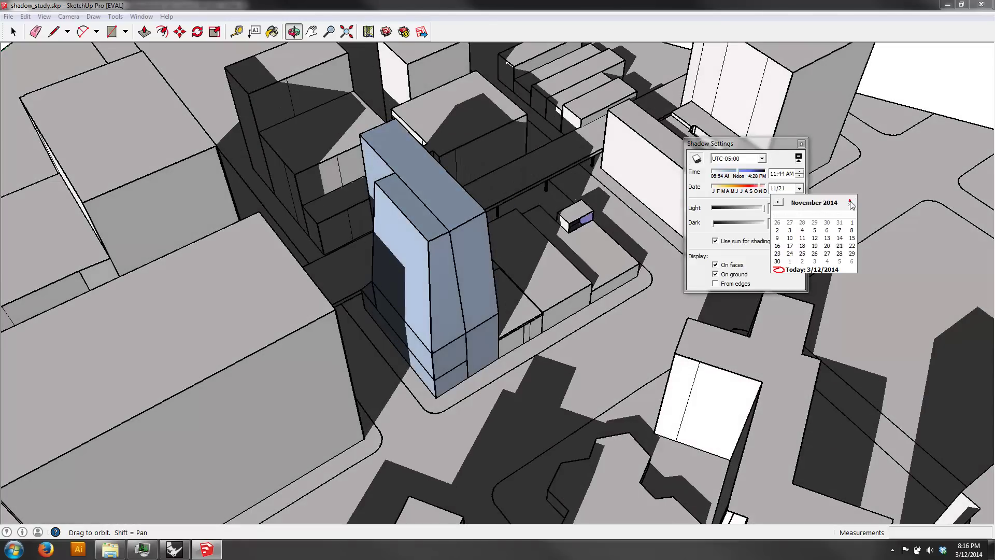
click(850, 202)
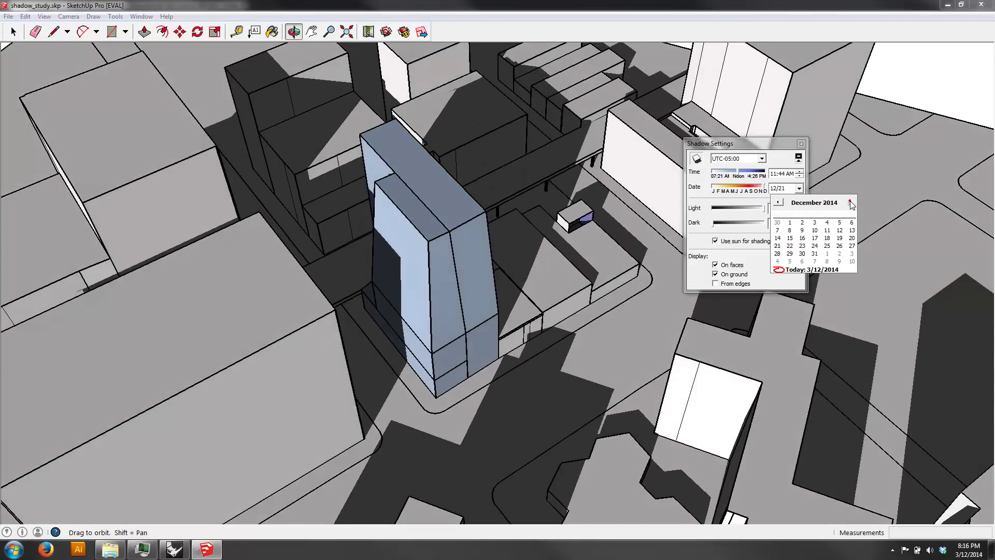
click(777, 246)
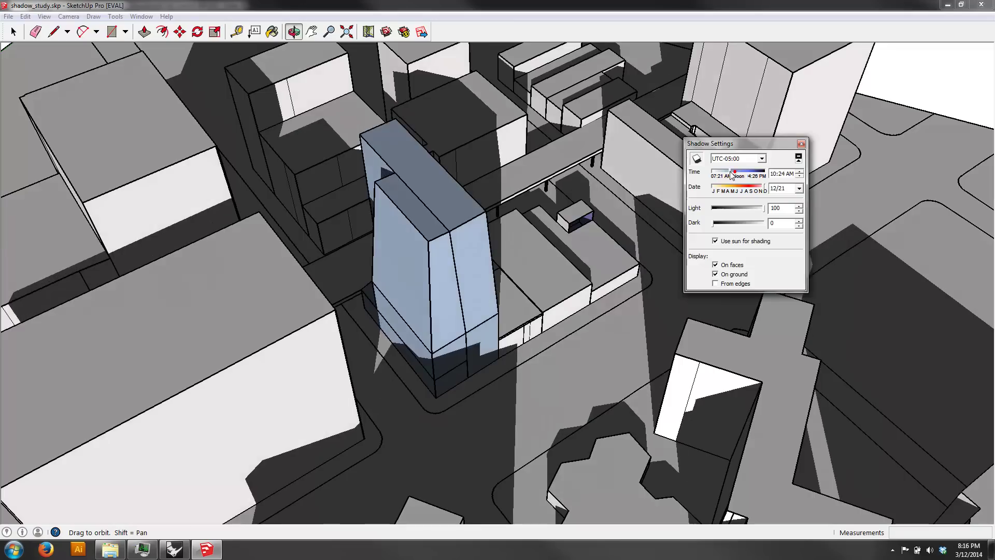
drag(736, 173, 759, 174)
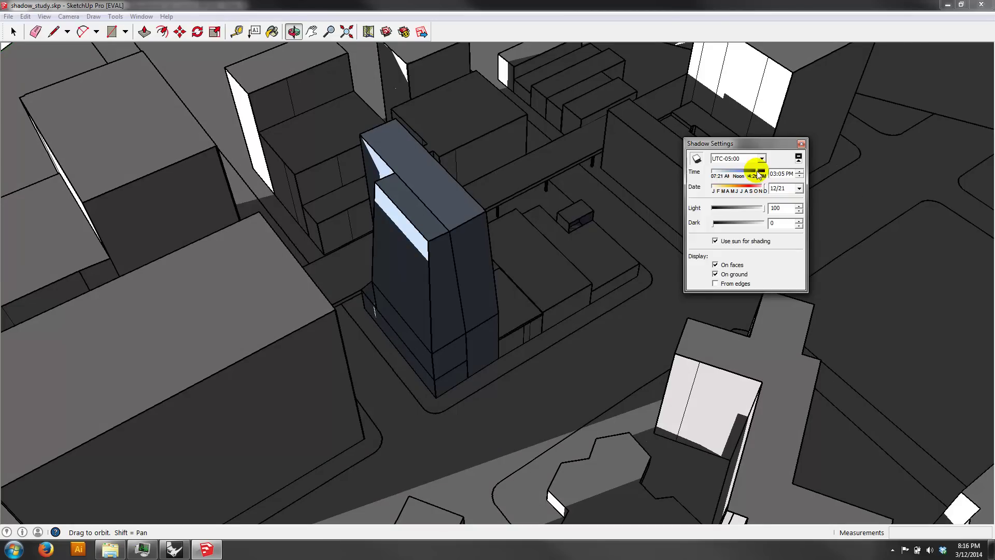
drag(759, 174, 739, 173)
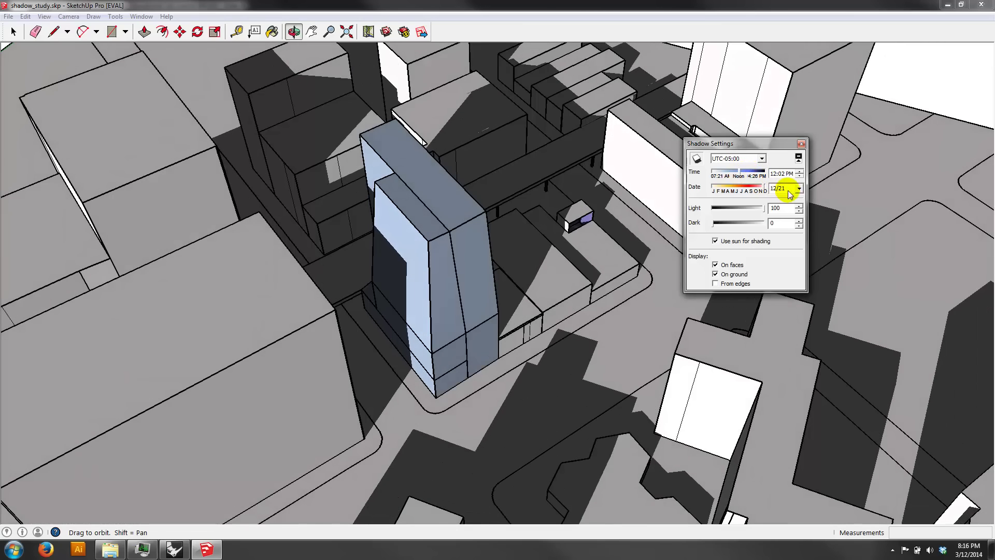
Change the shadow date to September 21 and the time to 10:47 AM.
click(799, 189)
click(778, 202)
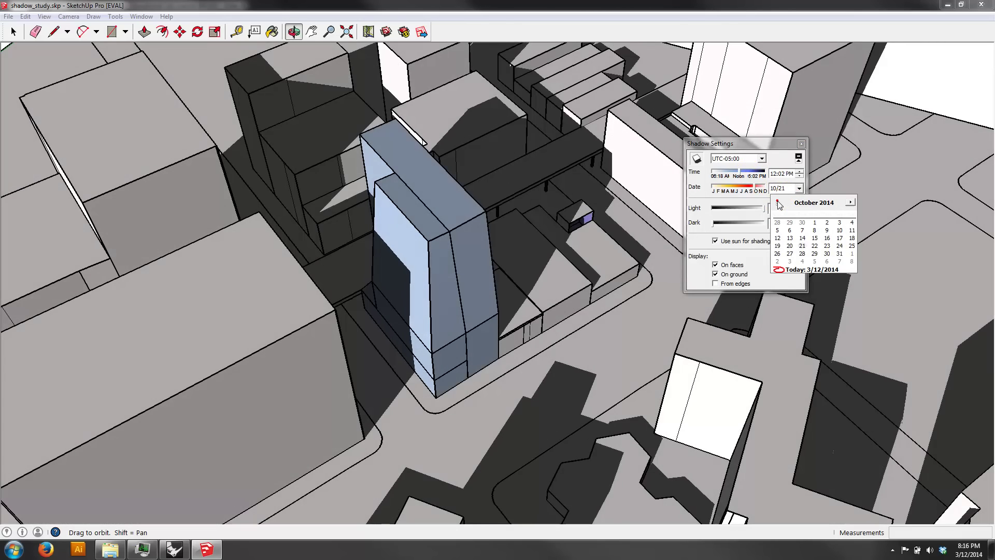
click(777, 202)
click(778, 202)
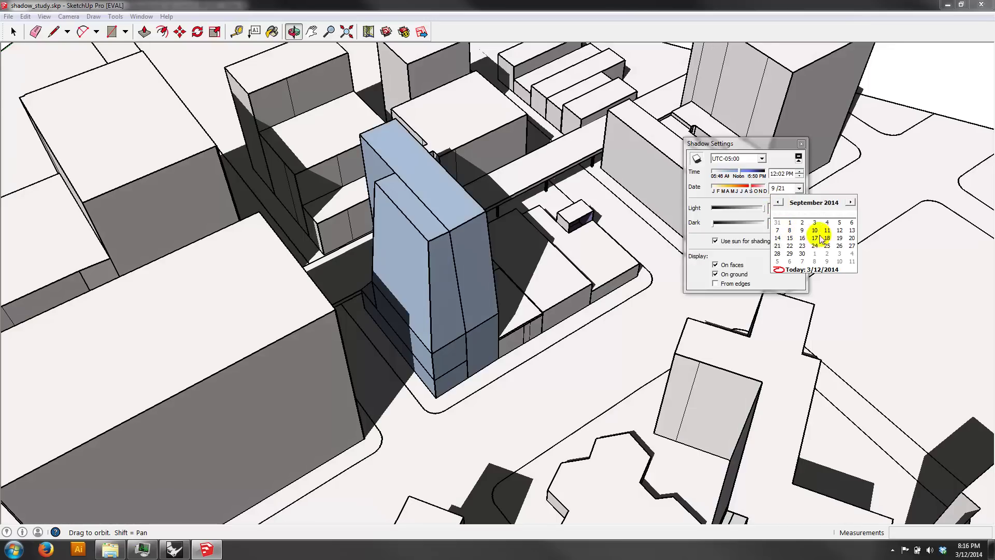
click(777, 246)
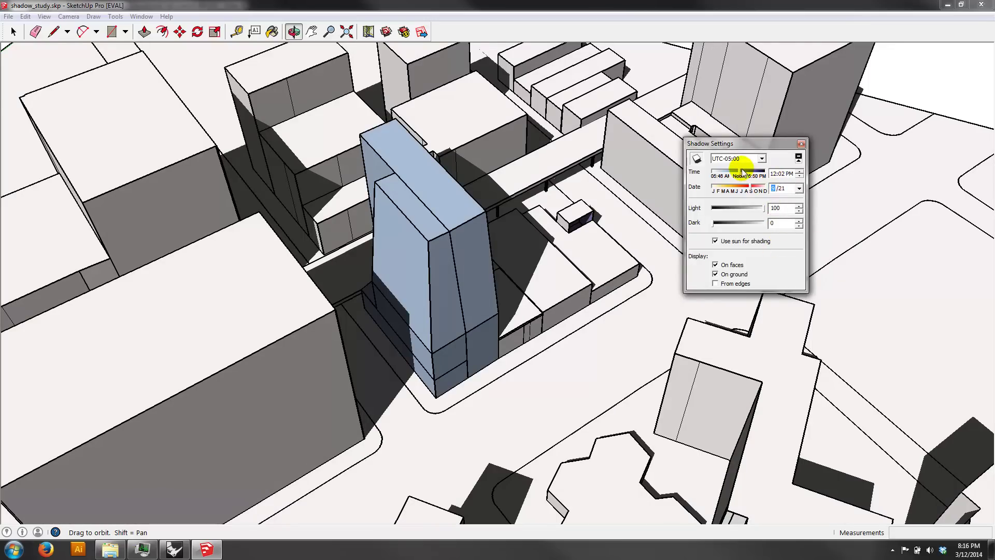
mouse_move(741, 172)
mouse_down()
mouse_move(754, 173)
mouse_move(725, 170)
mouse_move(734, 167)
mouse_up()
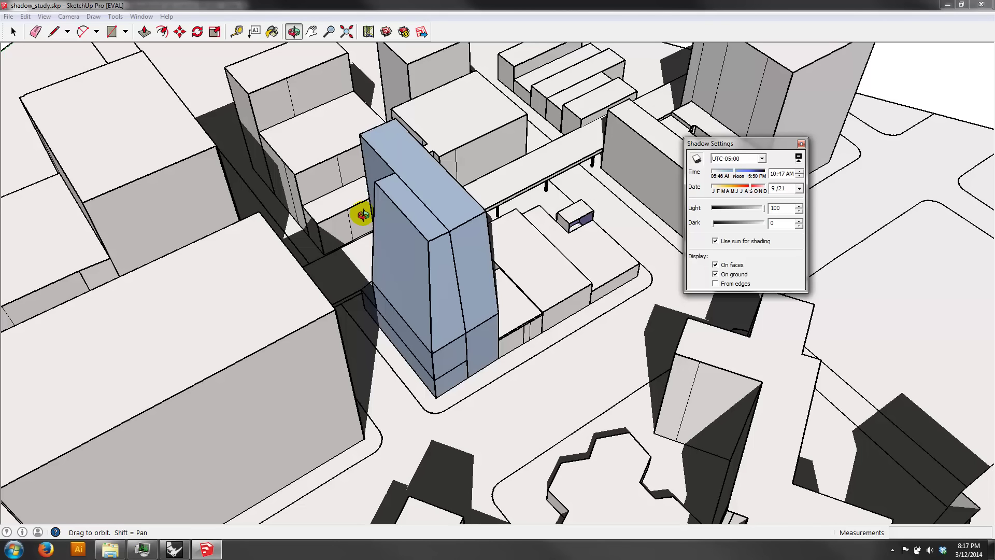
Orbit to look down on the blue tower's other side and set shadow time to 09:57 AM.
drag(353, 250, 483, 176)
drag(491, 126, 682, 371)
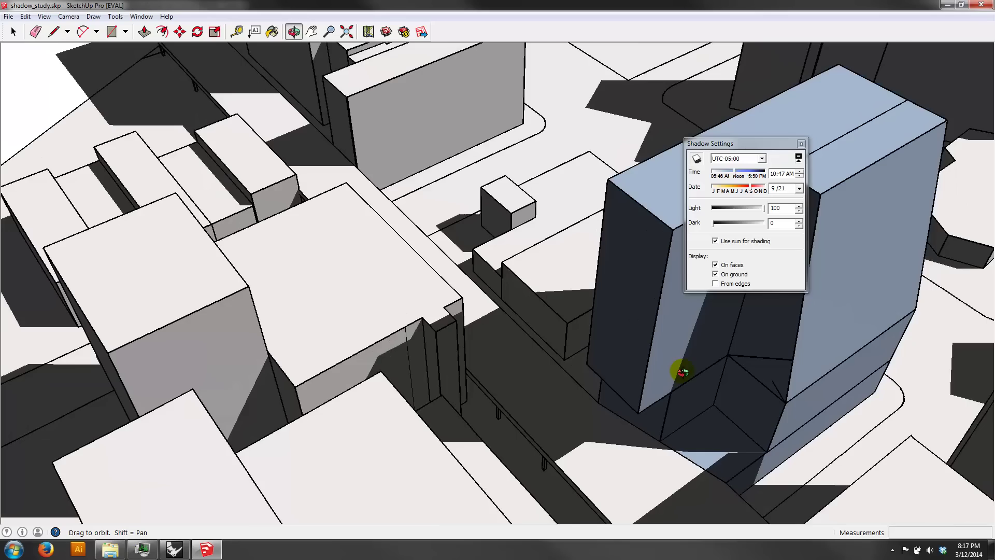
shift+drag(785, 378, 515, 240)
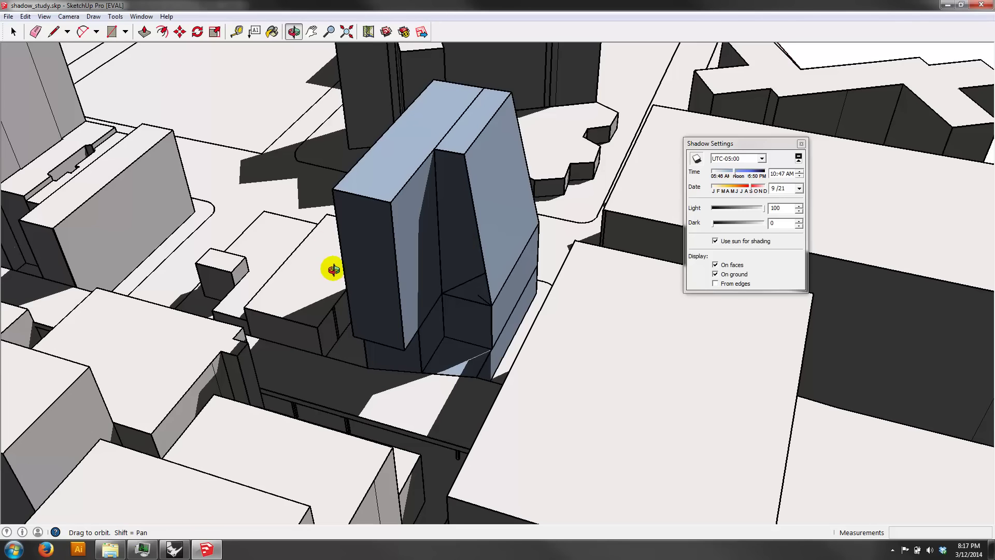
drag(342, 269, 427, 276)
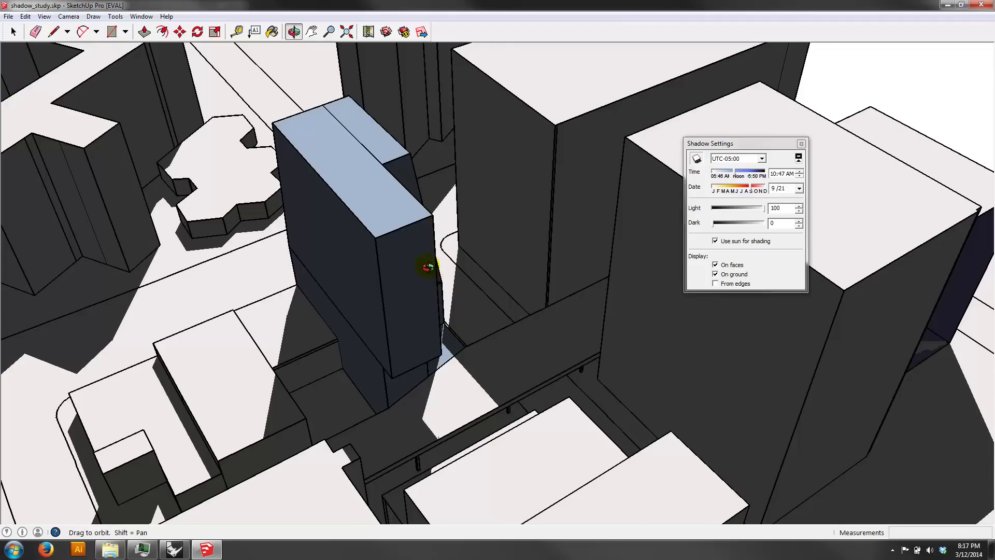
drag(427, 267, 430, 89)
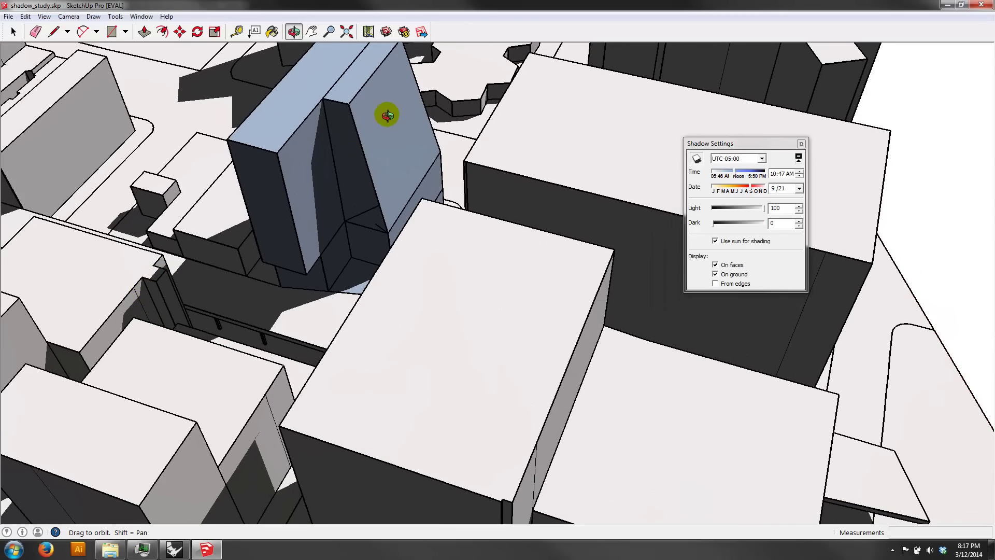
drag(317, 265, 267, 387)
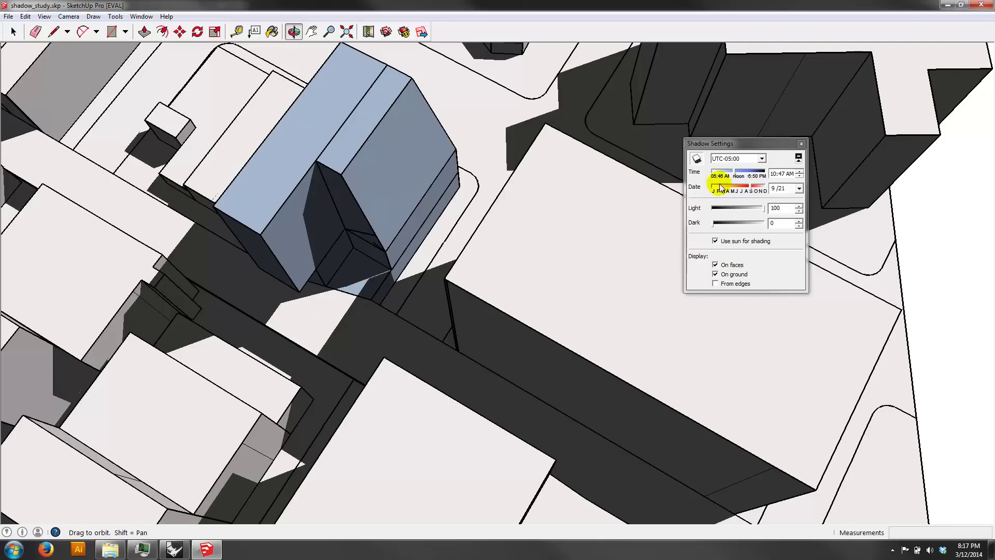
mouse_move(738, 173)
mouse_down()
mouse_move(750, 173)
mouse_move(732, 174)
mouse_up()
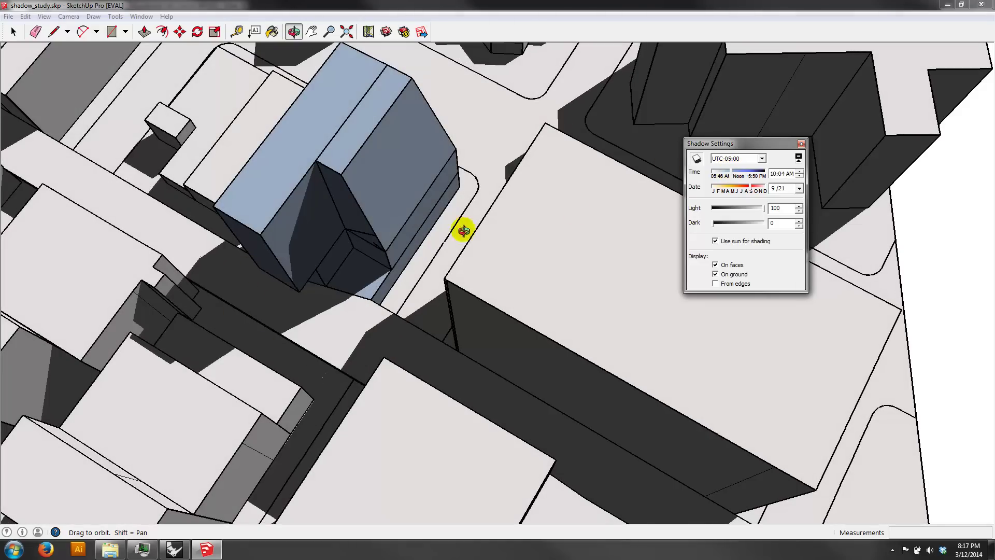
drag(729, 172, 728, 175)
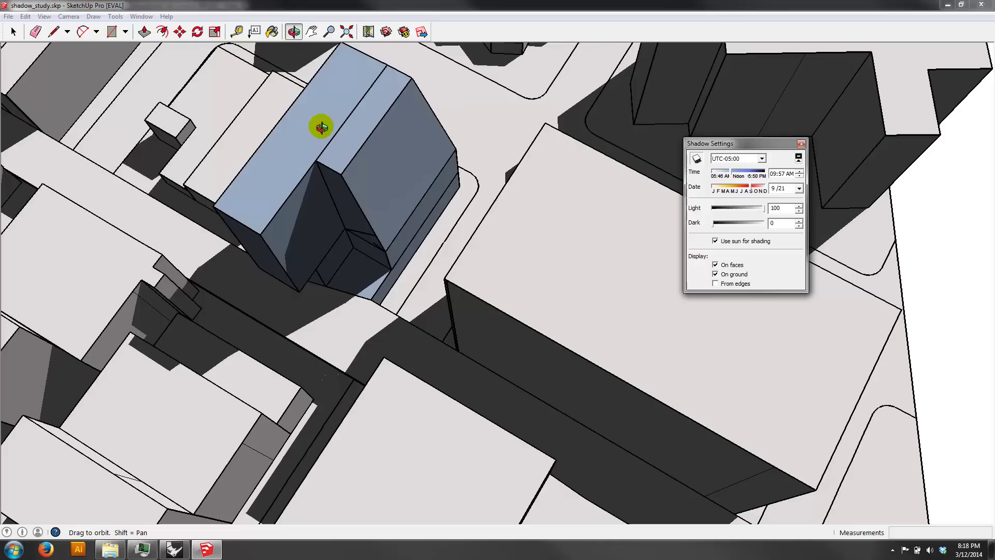
click(8, 16)
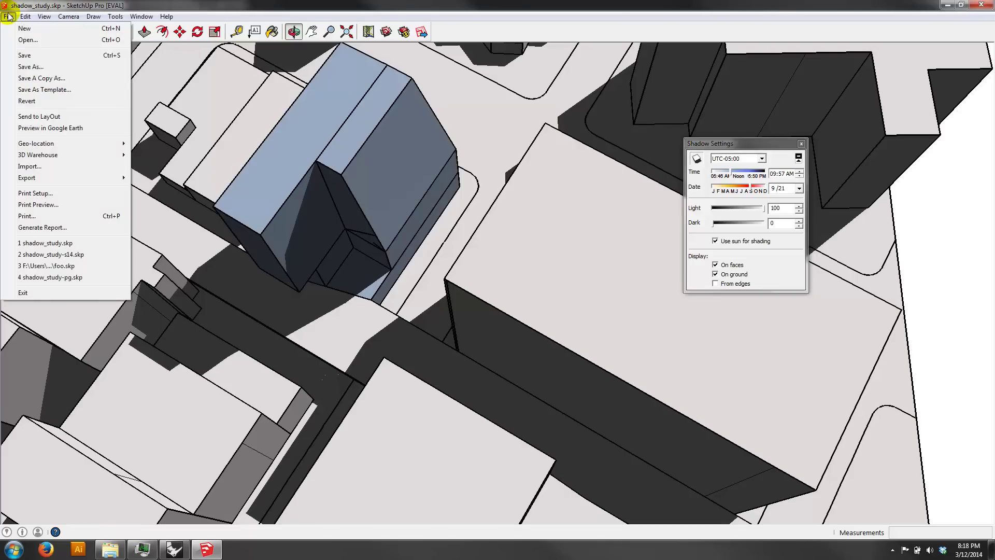
click(29, 166)
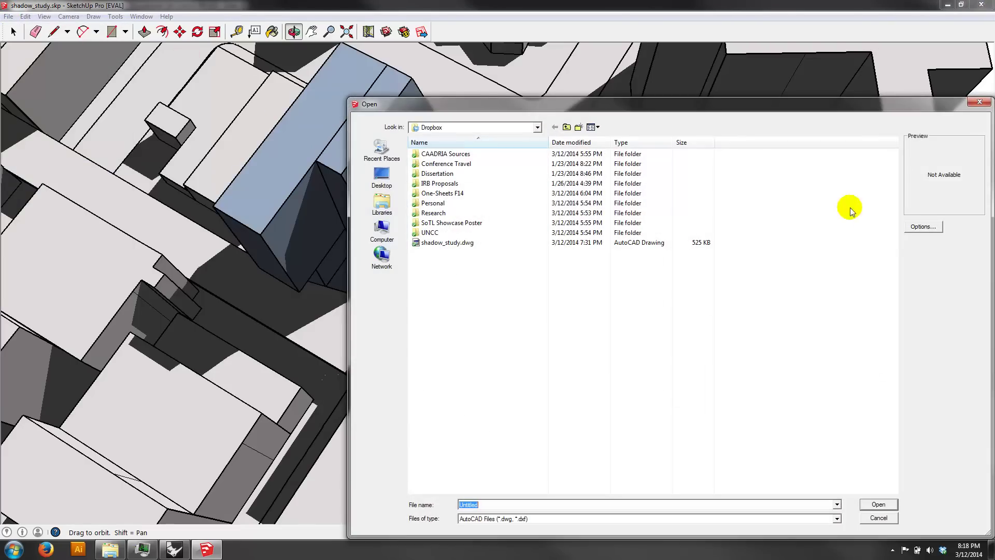
click(878, 517)
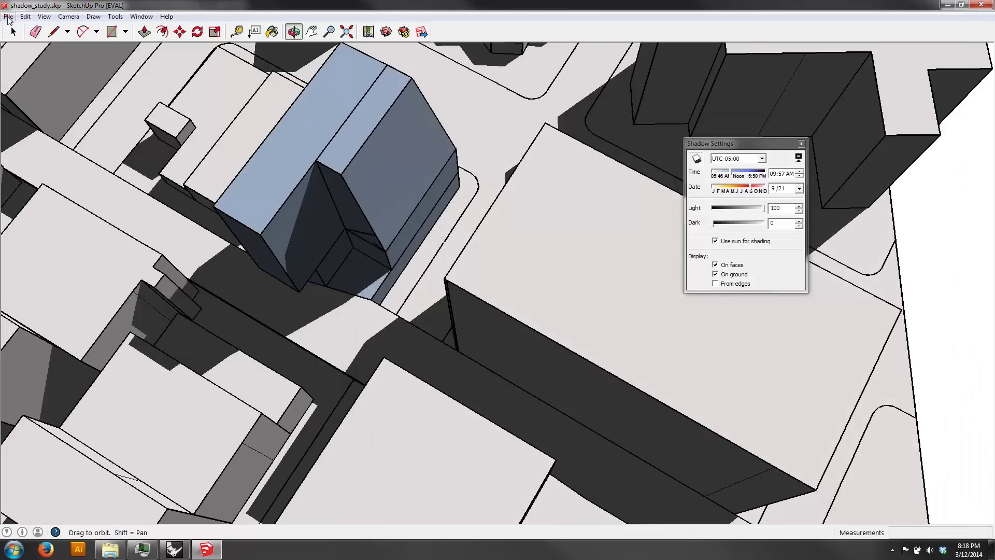
click(9, 16)
mouse_move(73, 177)
click(171, 190)
Orbit and pan to view the blue tower from its opposite side, shadow across the neighbouring block.
drag(524, 226, 223, 164)
drag(434, 179, 545, 158)
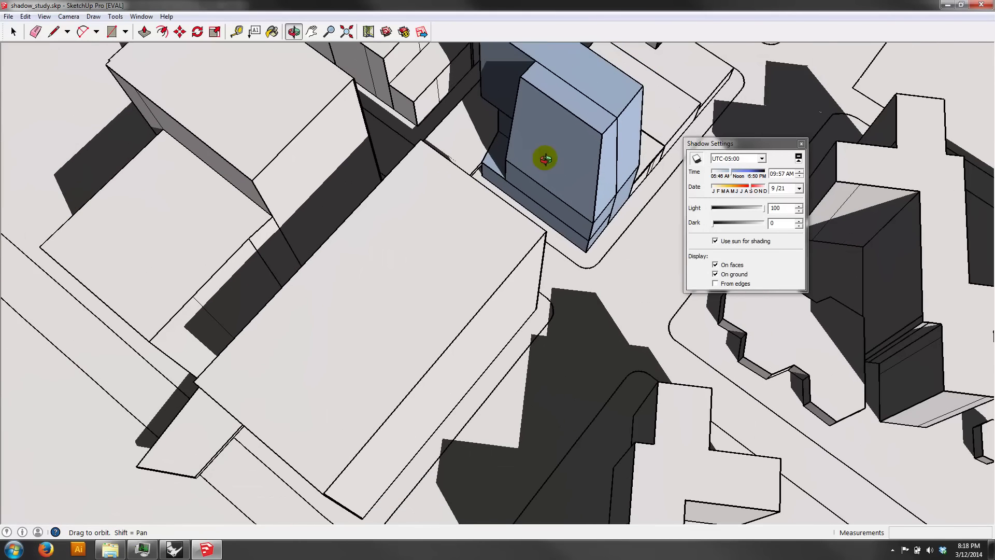
click(311, 31)
drag(557, 246, 480, 297)
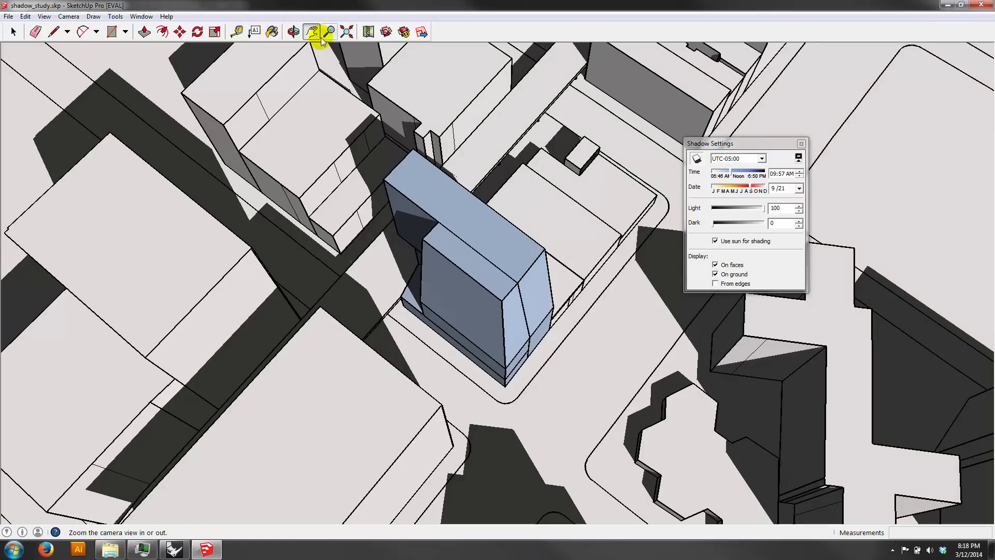
click(293, 32)
drag(511, 366, 213, 300)
drag(601, 270, 588, 229)
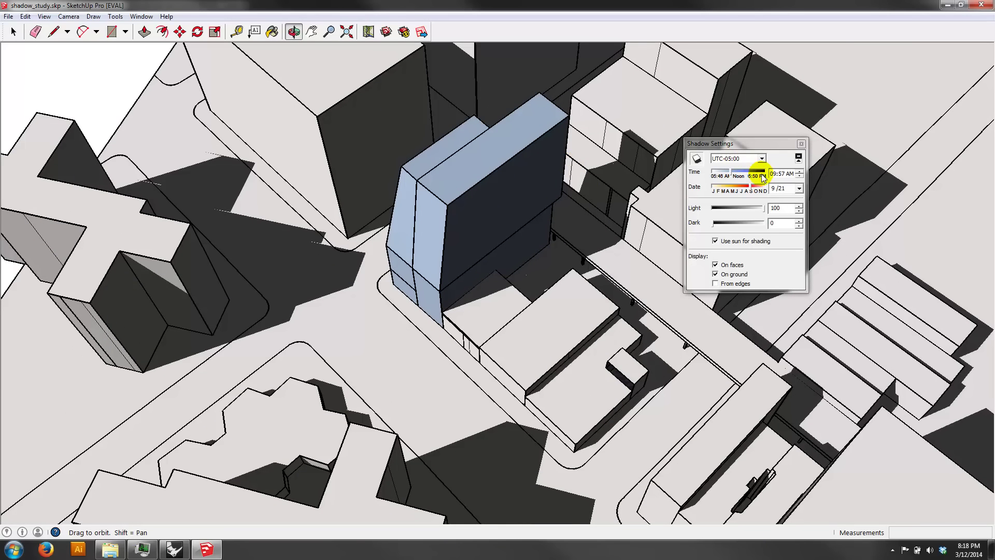
click(788, 174)
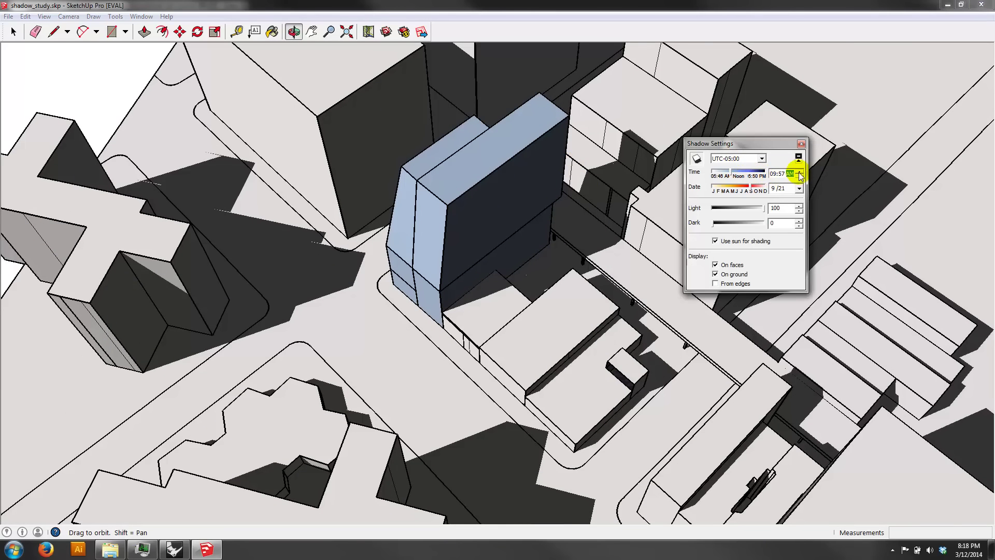
drag(511, 178, 648, 216)
drag(452, 238, 563, 250)
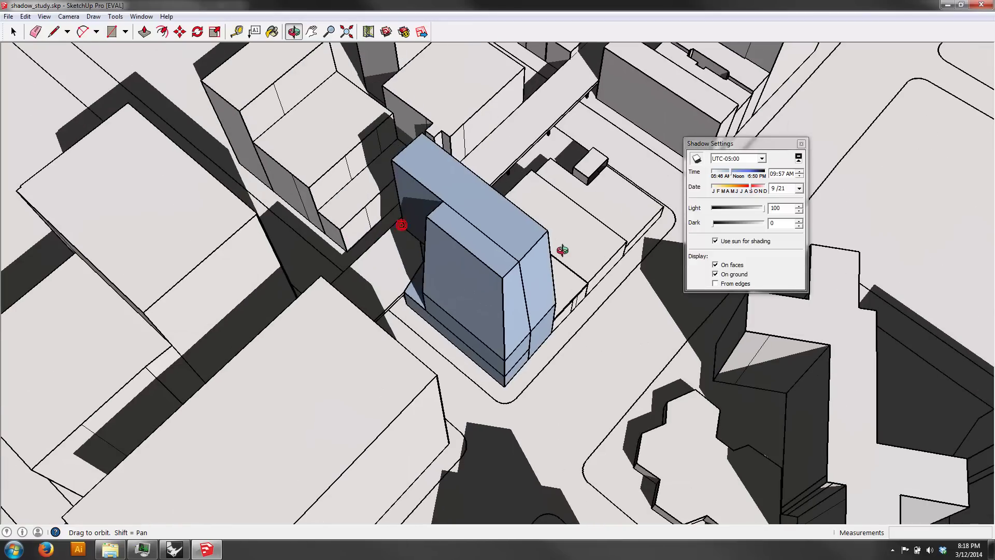